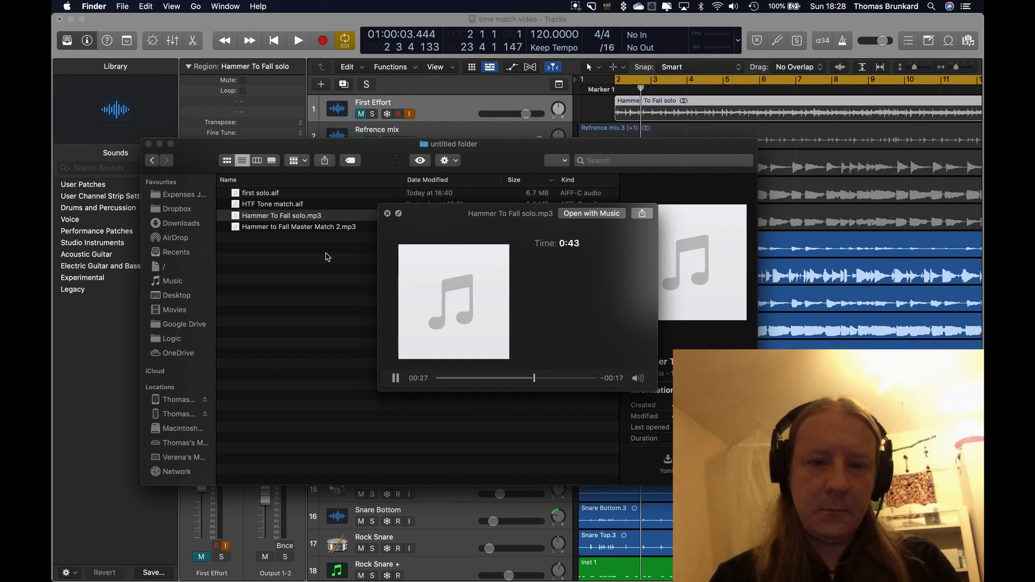
Stop the "Hammer To Fall solo.mp3" preview and preview "Hammer to Fall Master Match 2.mp3" instead
{"action": "key", "text": "space"}
{"action": "left_click", "coordinate": [289, 227]}
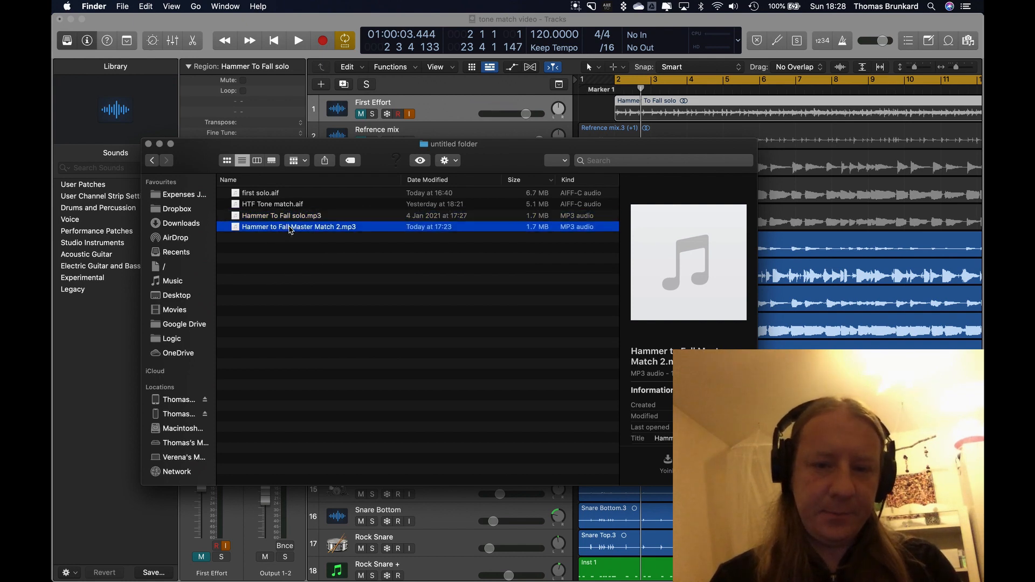
{"action": "key", "text": "space"}
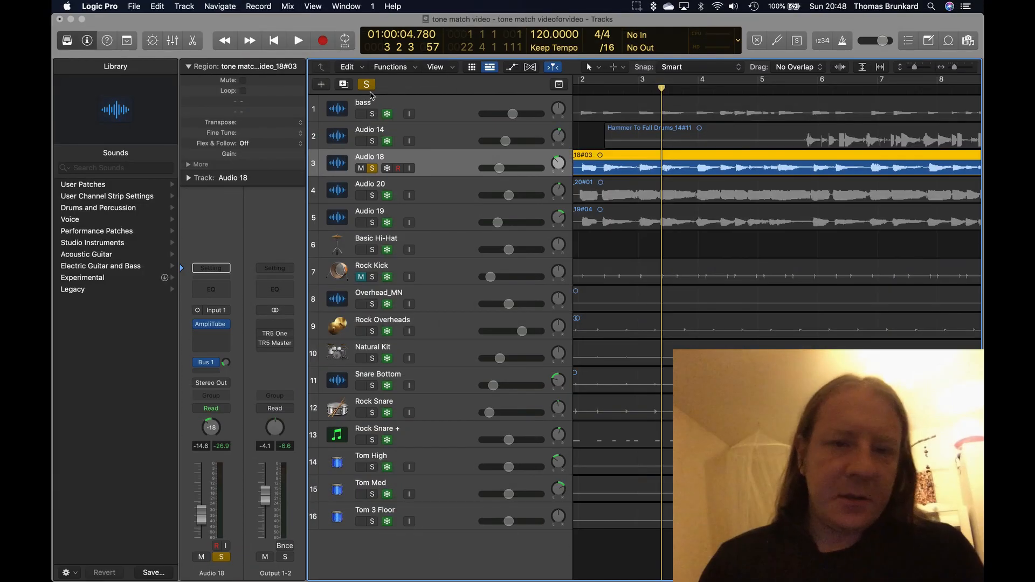
In Logic Pro, turn off the active solo and open the AmpliTube plug-in on the Audio 18 track
{"action": "left_click", "coordinate": [366, 84]}
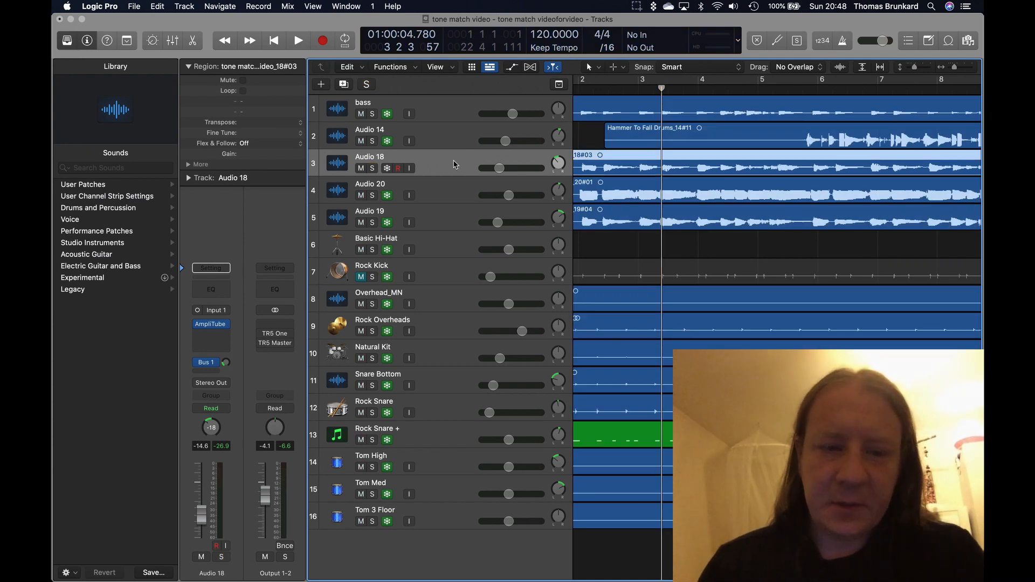
{"action": "mouse_move", "coordinate": [211, 325]}
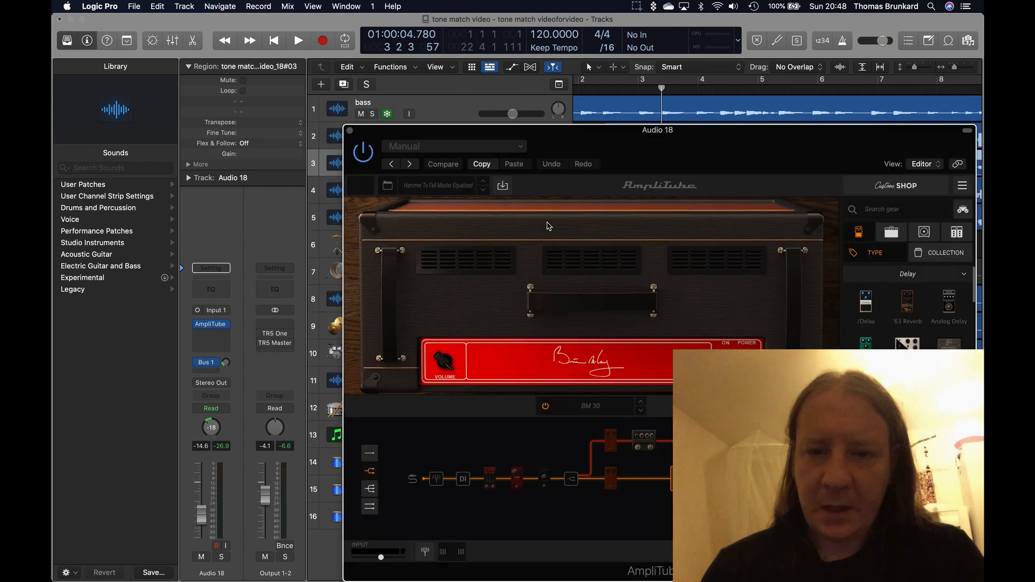
{"action": "left_click_drag", "start_coordinate": [667, 149], "coordinate": [563, 71]}
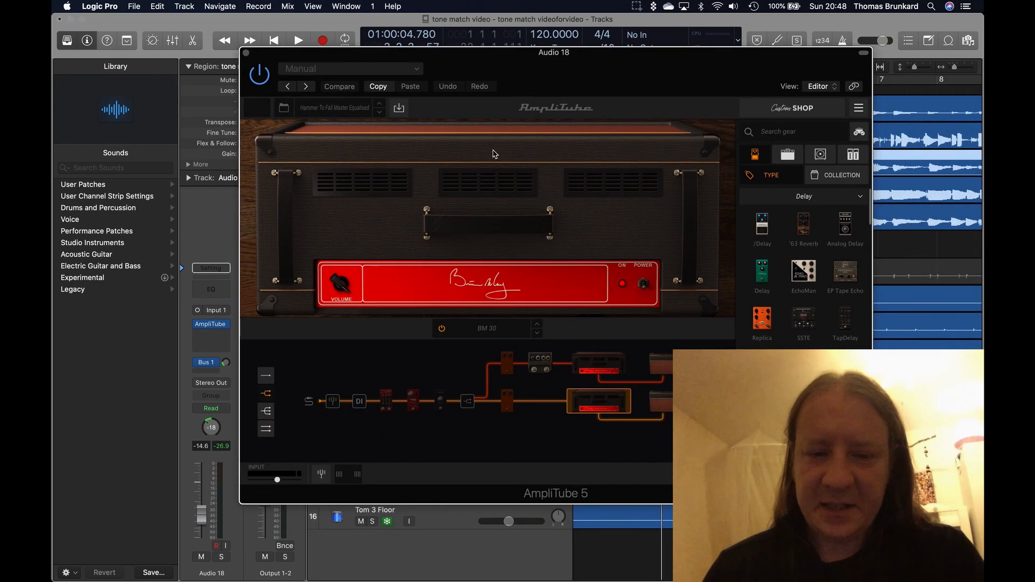
Examine the second BM 30 amp, the Chorus-1 pedal, and the lower chain's cabinet with its speaker and microphone mixer settings
{"action": "left_click", "coordinate": [593, 370]}
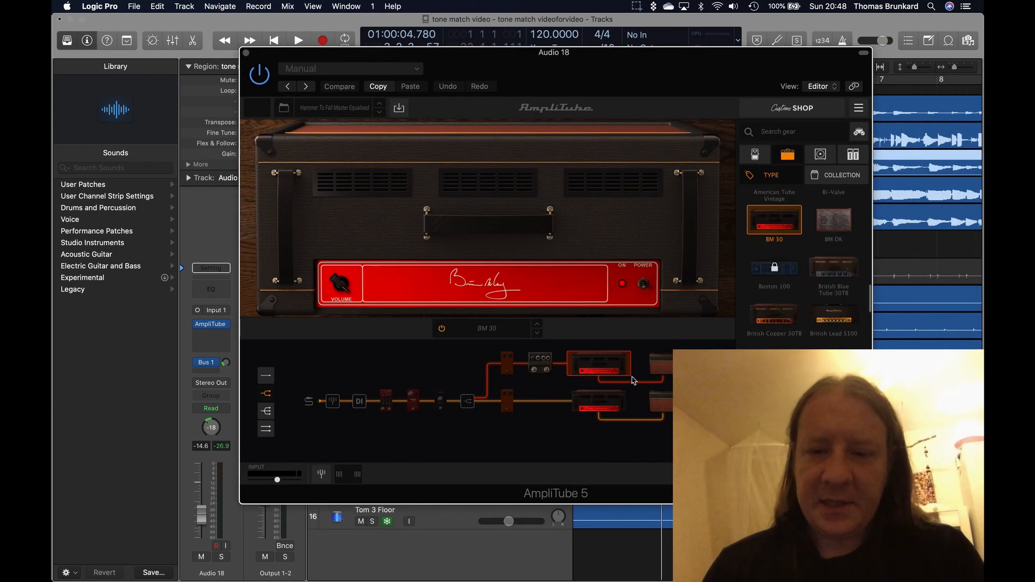
{"action": "left_click", "coordinate": [539, 369]}
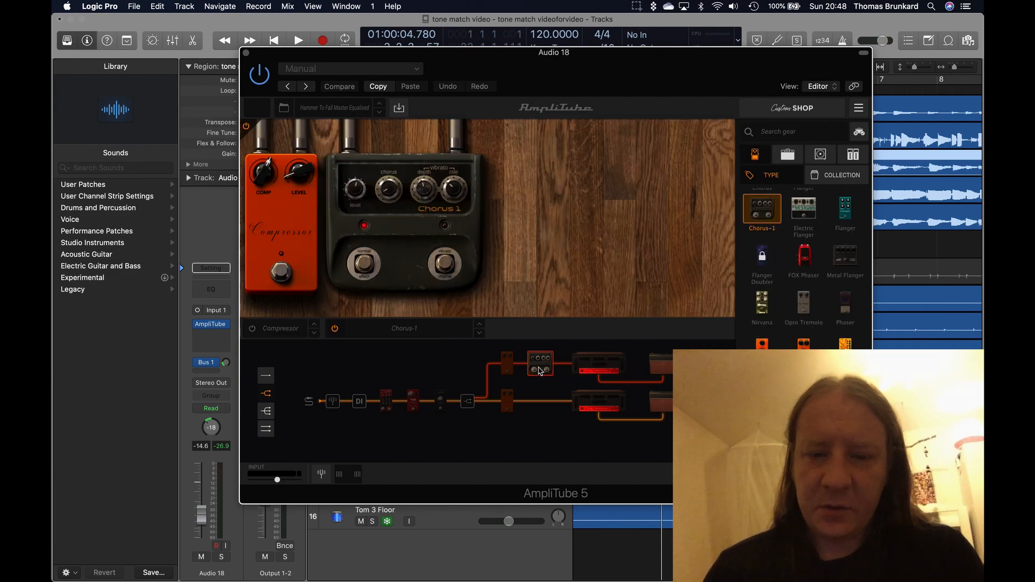
{"action": "left_click", "coordinate": [661, 404]}
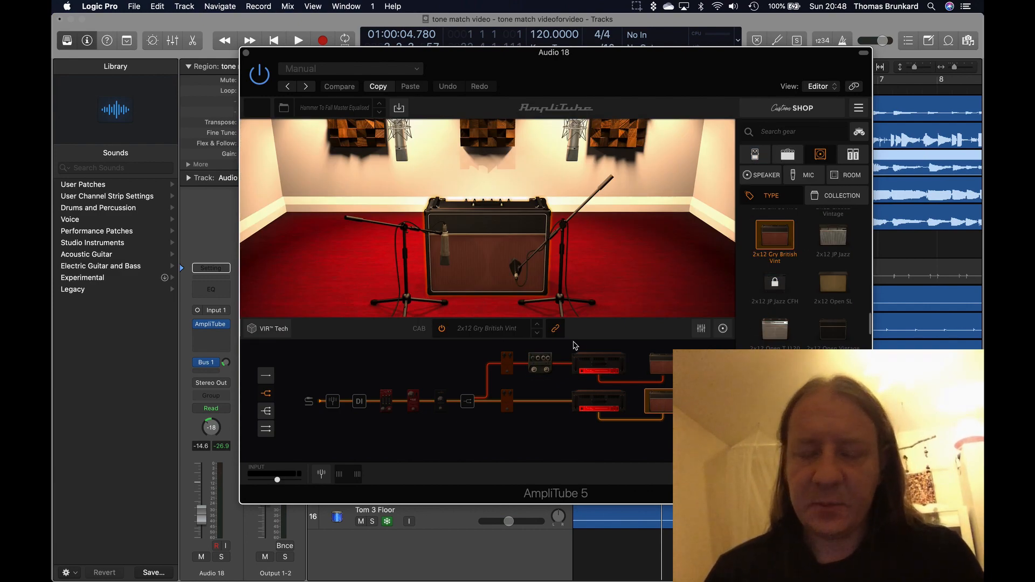
{"action": "scroll", "coordinate": [638, 398], "scroll_direction": "right", "scroll_amount": 5}
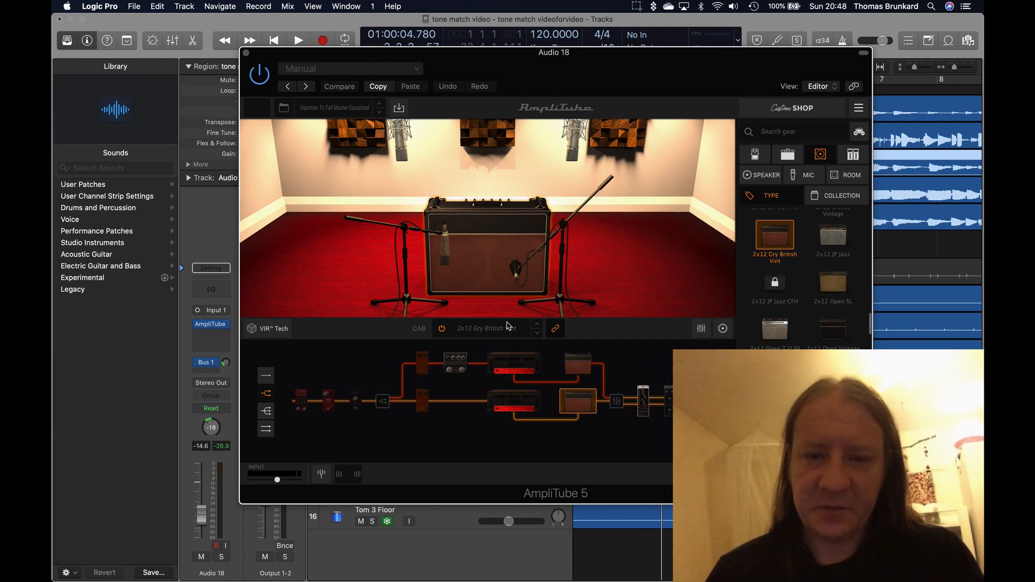
{"action": "left_click", "coordinate": [721, 333]}
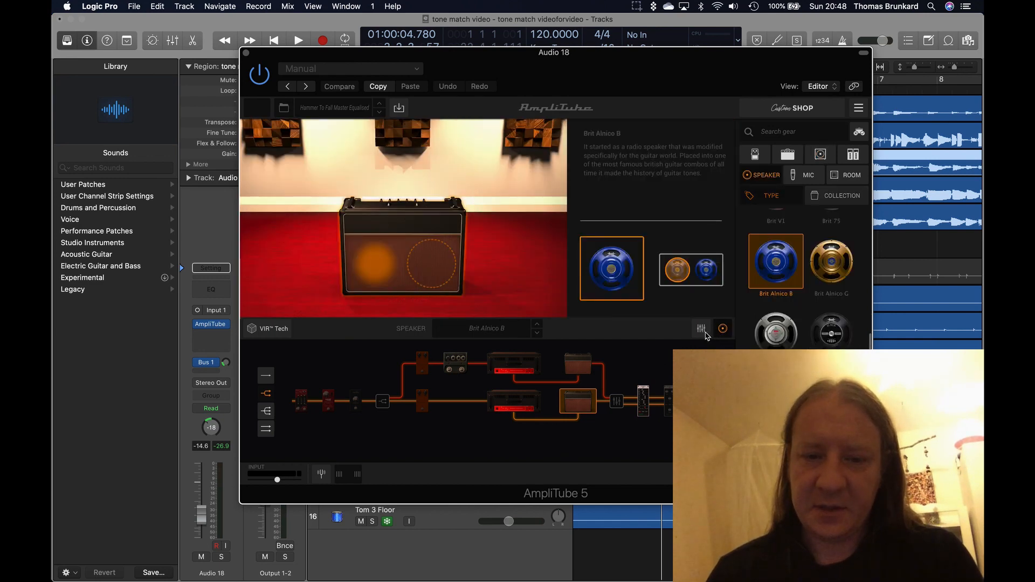
{"action": "left_click", "coordinate": [703, 330]}
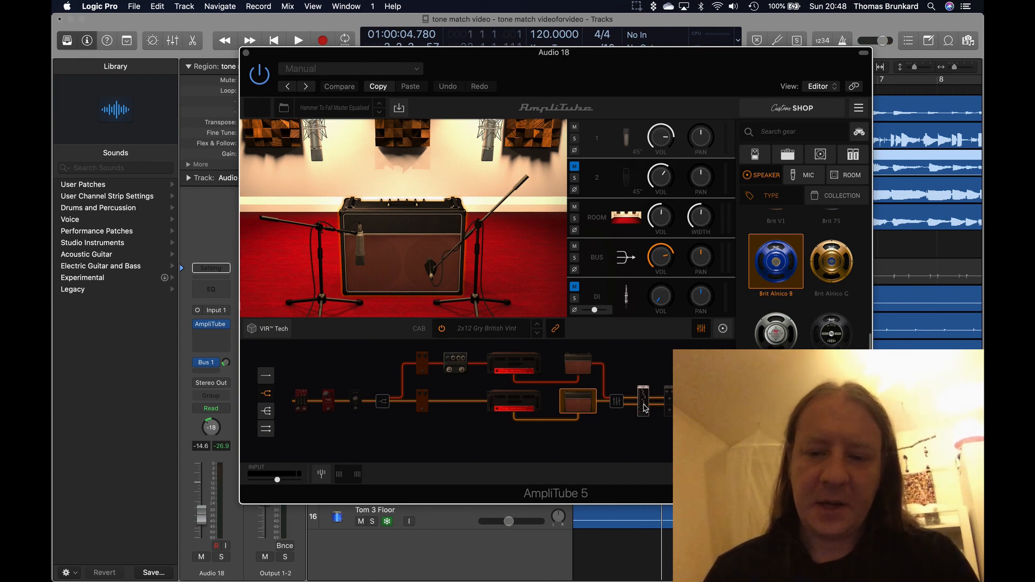
Inspect the master rack's EQ modules at the end of the AmpliTube signal chain and close the plug-in
{"action": "left_click_drag", "start_coordinate": [645, 408], "coordinate": [603, 416]}
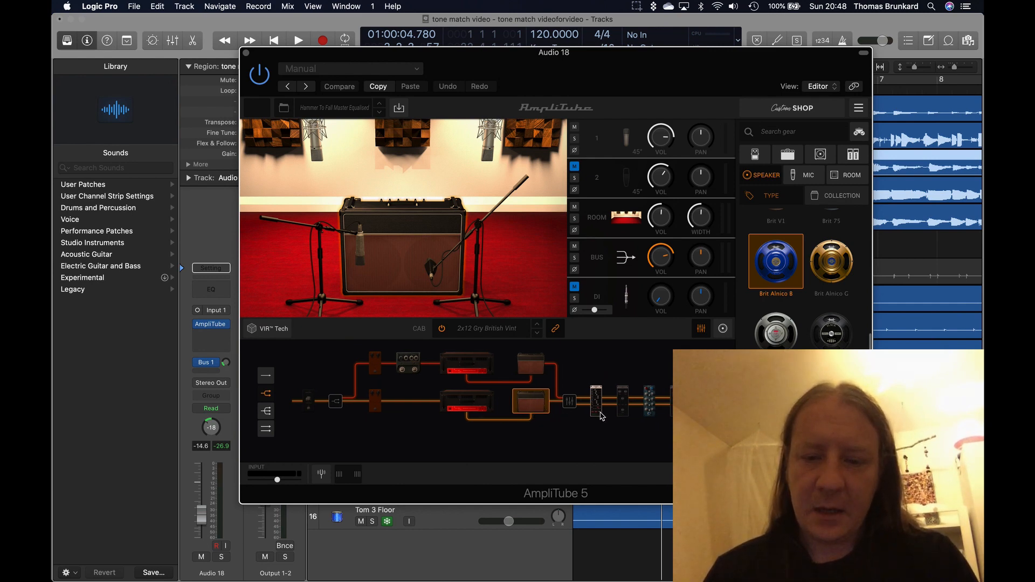
{"action": "left_click", "coordinate": [598, 412]}
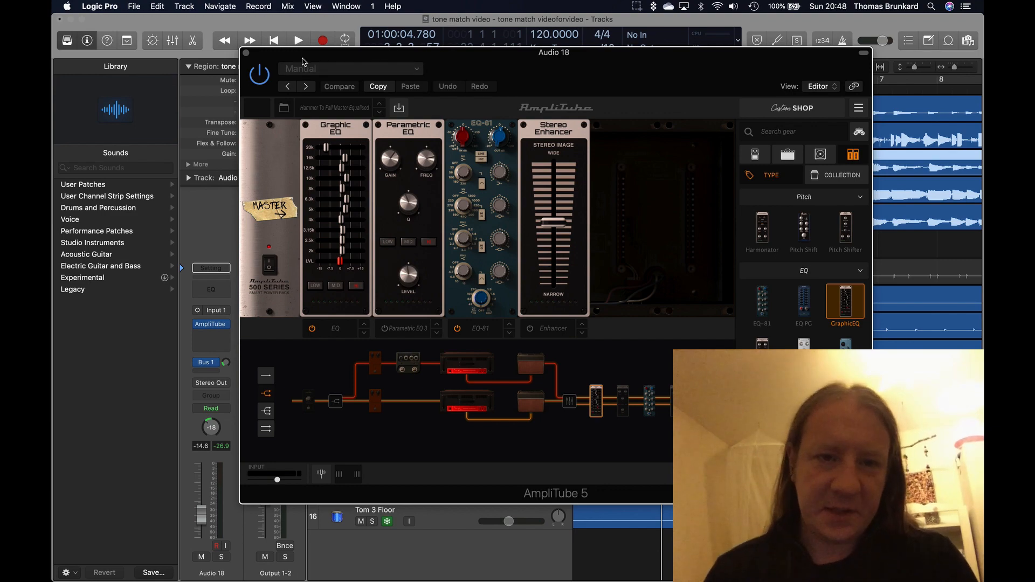
{"action": "left_click", "coordinate": [247, 54]}
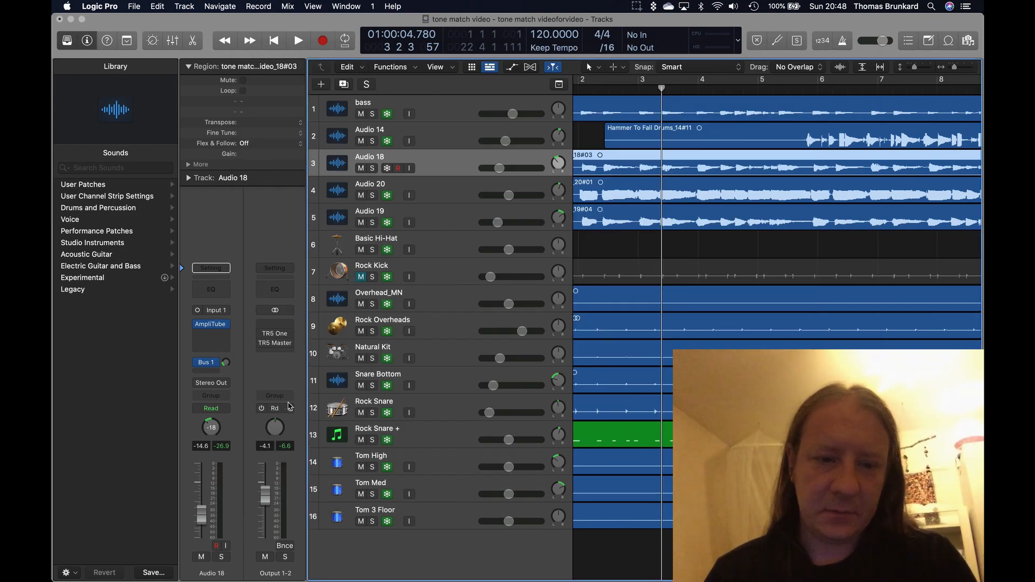
Open TR5 Master Match on the Output 1-2 channel, examine its matching curve for "first solo.aif", and close it
{"action": "left_click", "coordinate": [279, 344]}
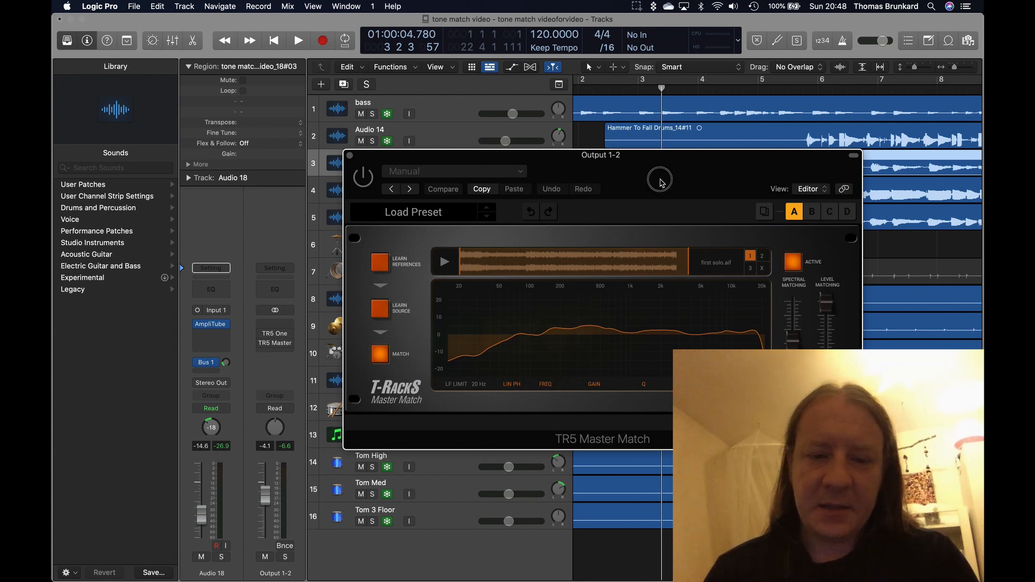
{"action": "left_click_drag", "start_coordinate": [661, 183], "coordinate": [638, 166]}
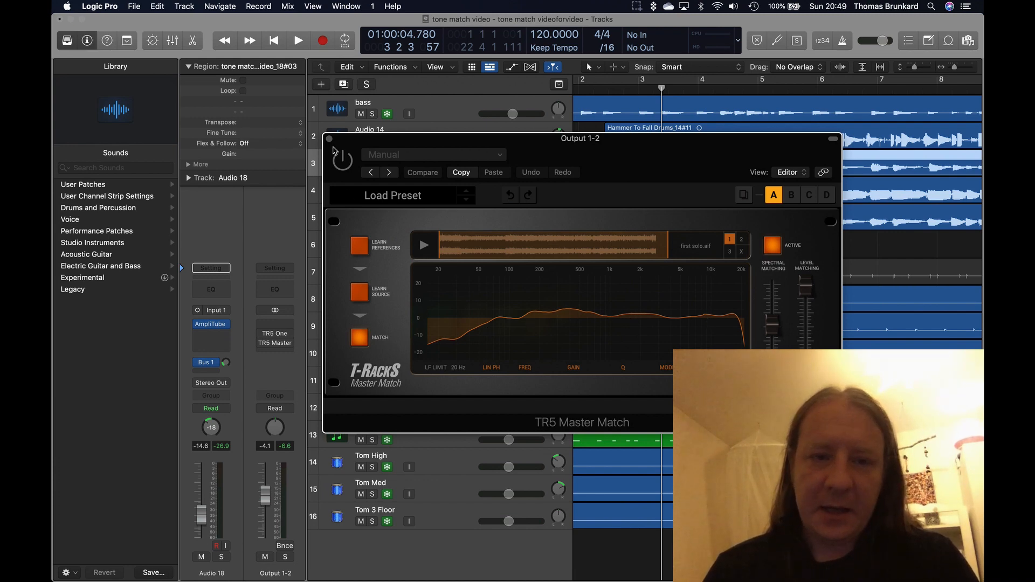
{"action": "left_click", "coordinate": [329, 138]}
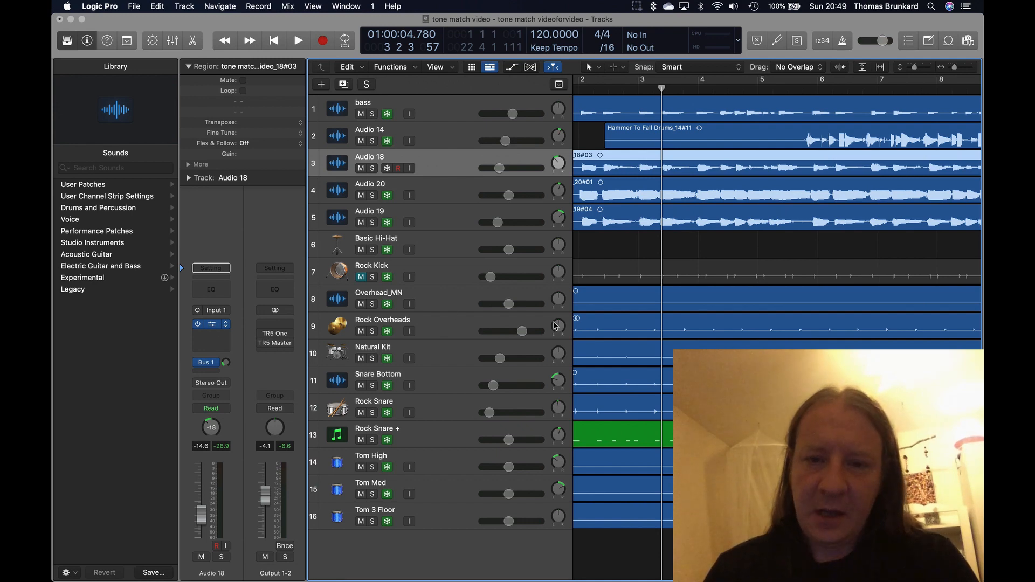
Reopen AmpliTube on Audio 18, review the master Graphic EQ's low, mid and high bands plus the signal chain, and close it
{"action": "left_click", "coordinate": [211, 323]}
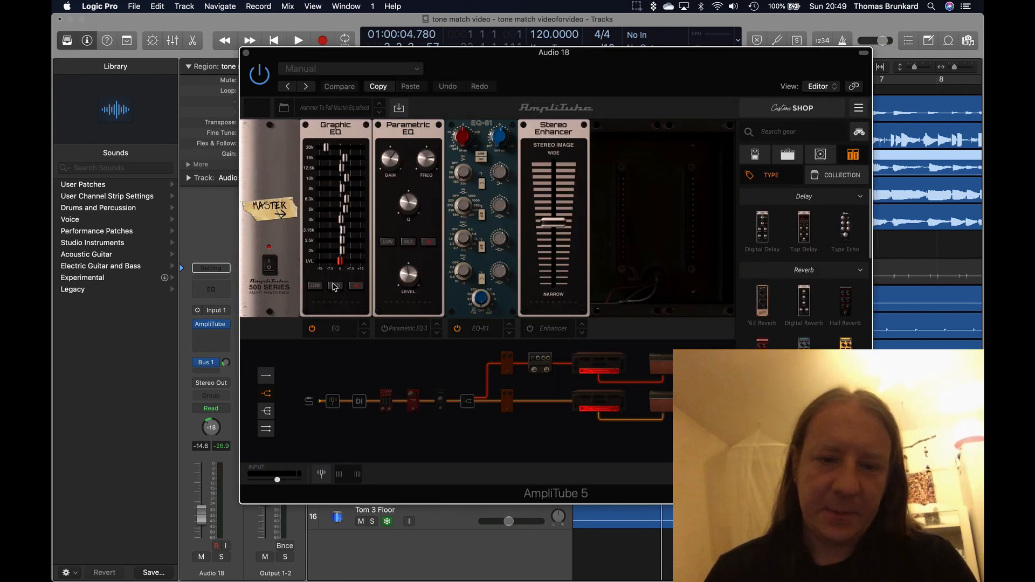
{"action": "left_click", "coordinate": [335, 286]}
{"action": "left_click", "coordinate": [314, 286]}
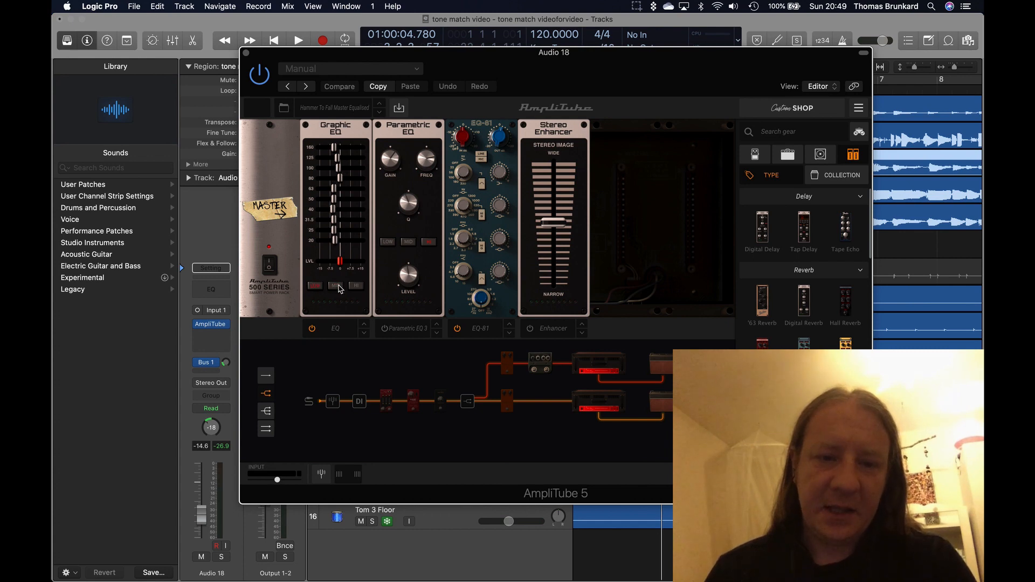
{"action": "left_click", "coordinate": [339, 287]}
{"action": "left_click", "coordinate": [355, 286]}
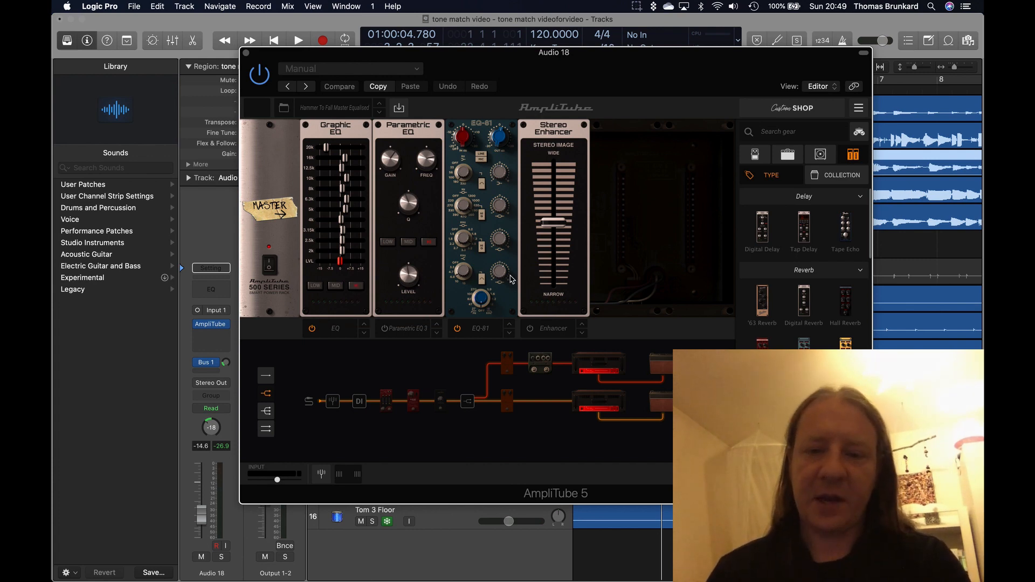
{"action": "scroll", "coordinate": [467, 383], "scroll_direction": "right", "scroll_amount": 5}
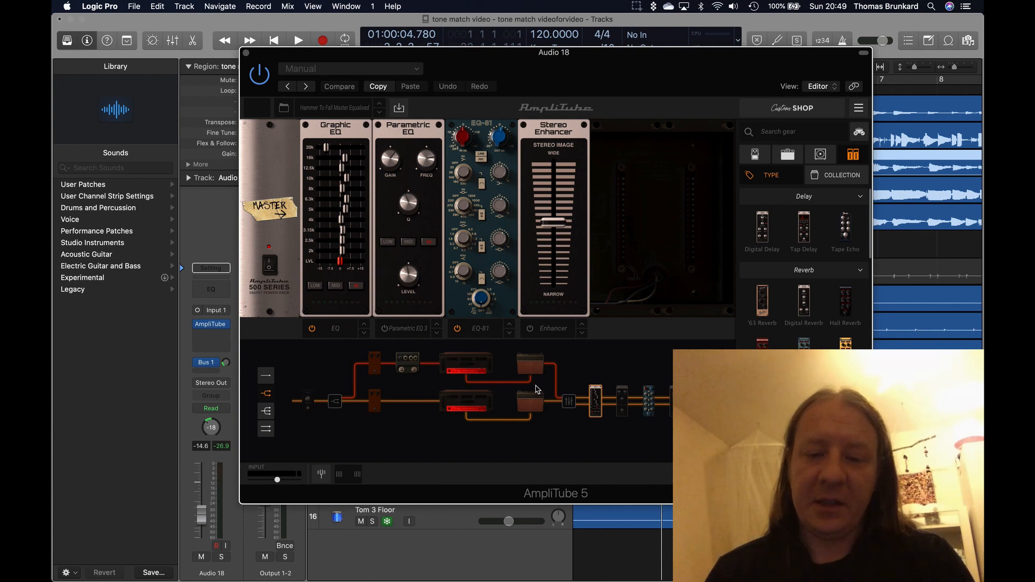
{"action": "scroll", "coordinate": [512, 387], "scroll_direction": "left", "scroll_amount": 1}
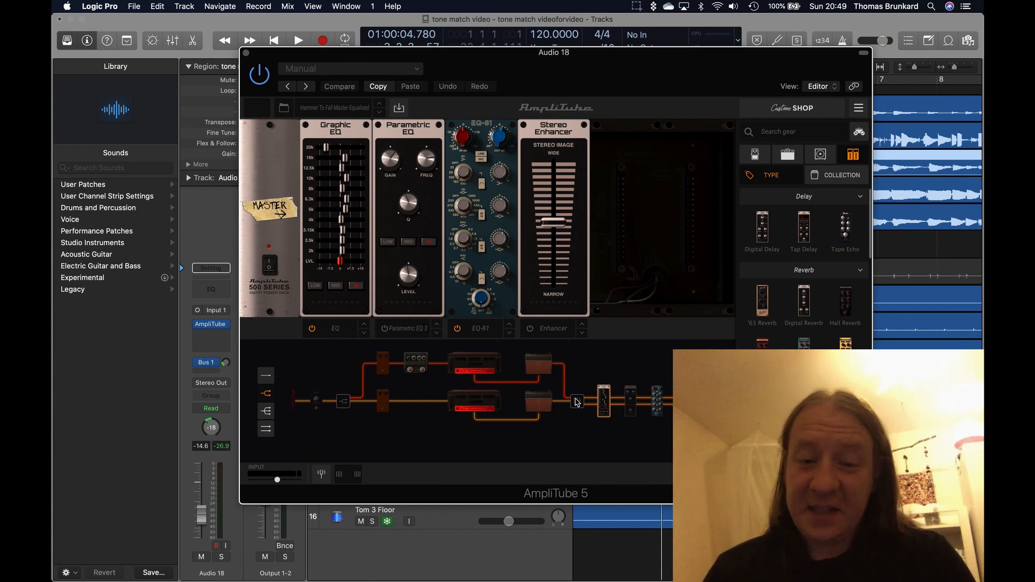
{"action": "left_click", "coordinate": [246, 53]}
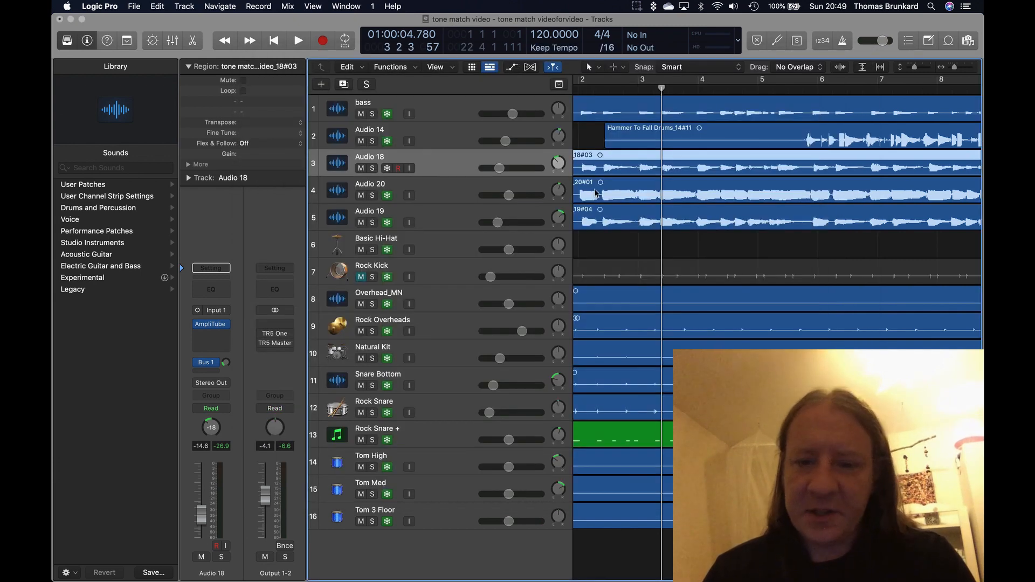
Audition the Audio 18 track on its own in solo, and release the solo after stopping playback
{"action": "left_click", "coordinate": [373, 169]}
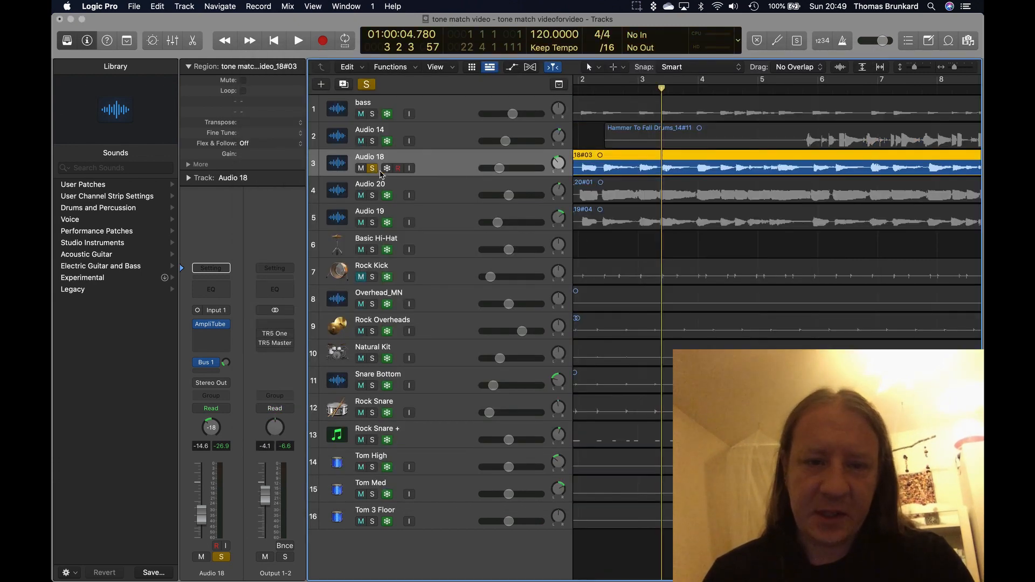
{"action": "key", "text": "space"}
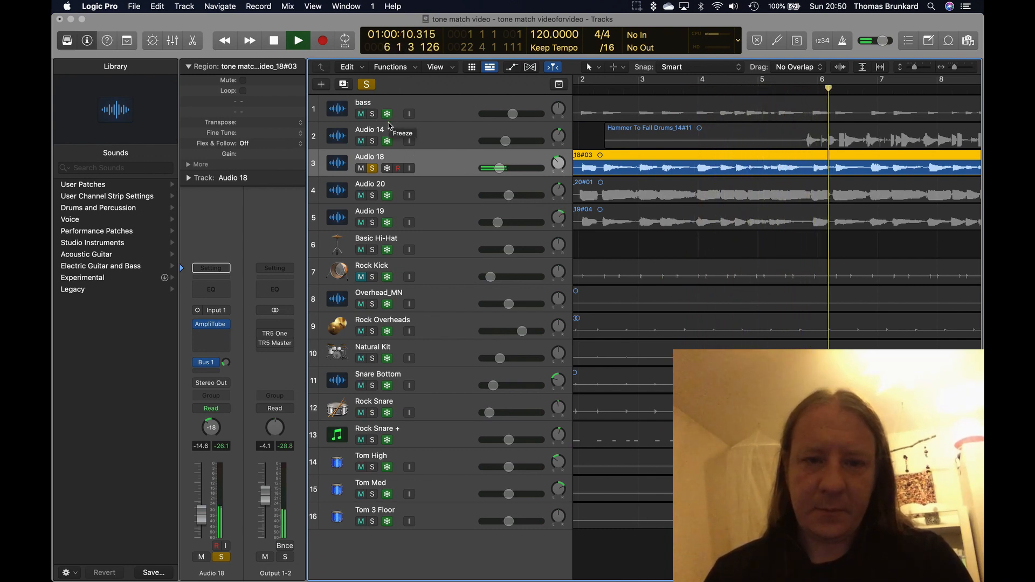
{"action": "key", "text": "space"}
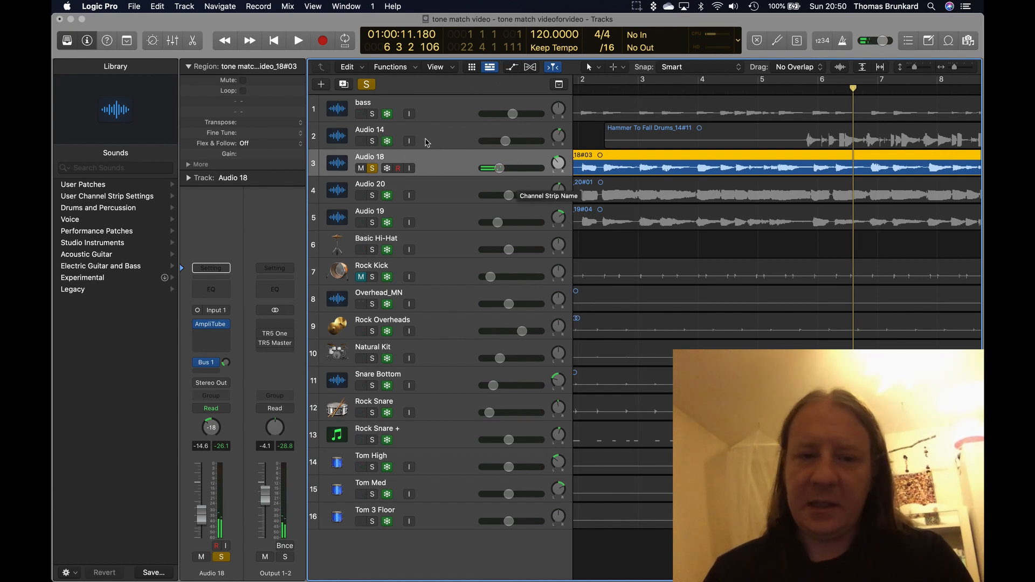
{"action": "left_click", "coordinate": [372, 168]}
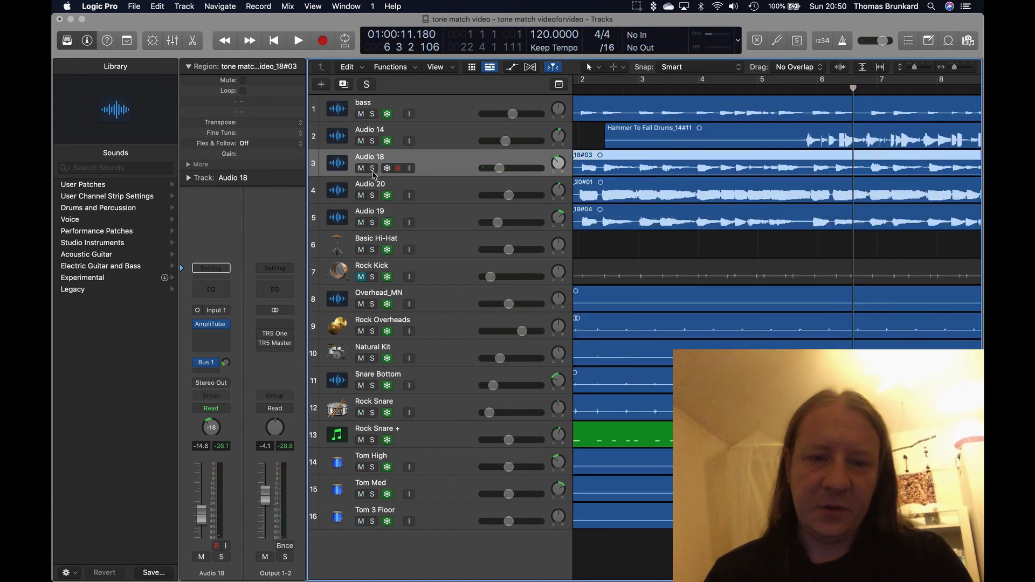
Solo the Audio 18, Audio 20 and Audio 19 tracks and play them back together
{"action": "left_click", "coordinate": [372, 169]}
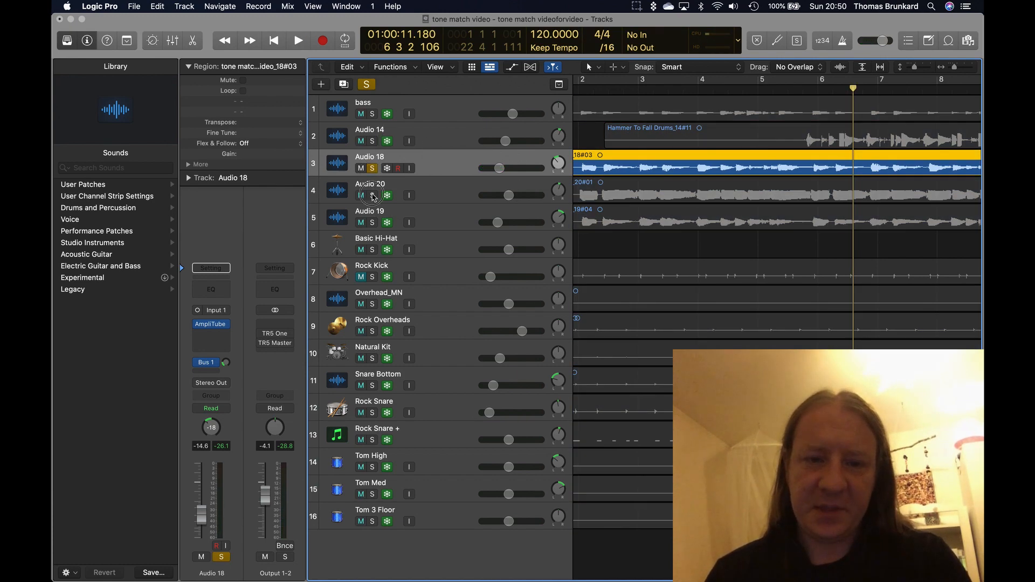
{"action": "left_click", "coordinate": [372, 196]}
{"action": "left_click", "coordinate": [372, 222]}
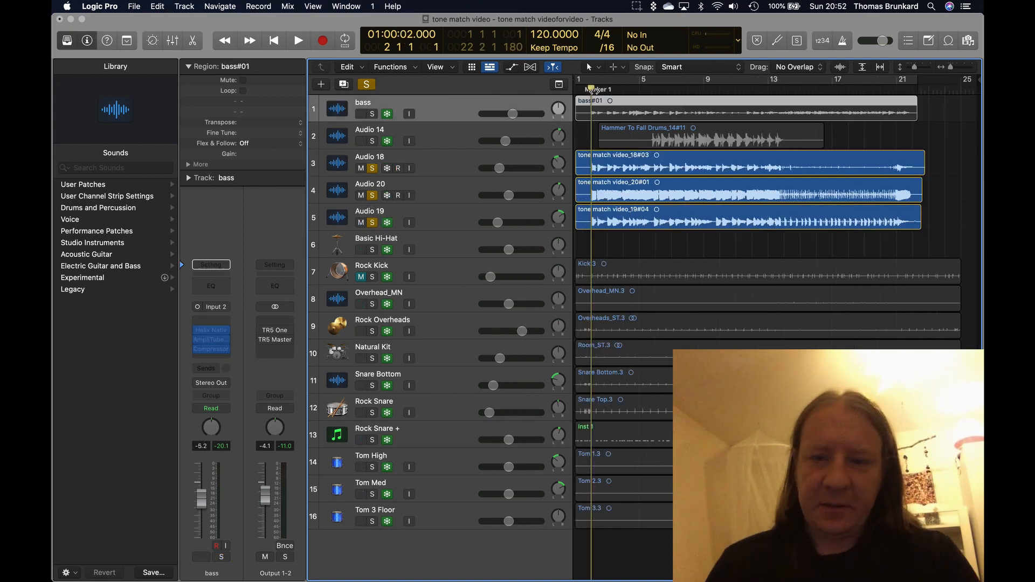
{"action": "key", "text": "space"}
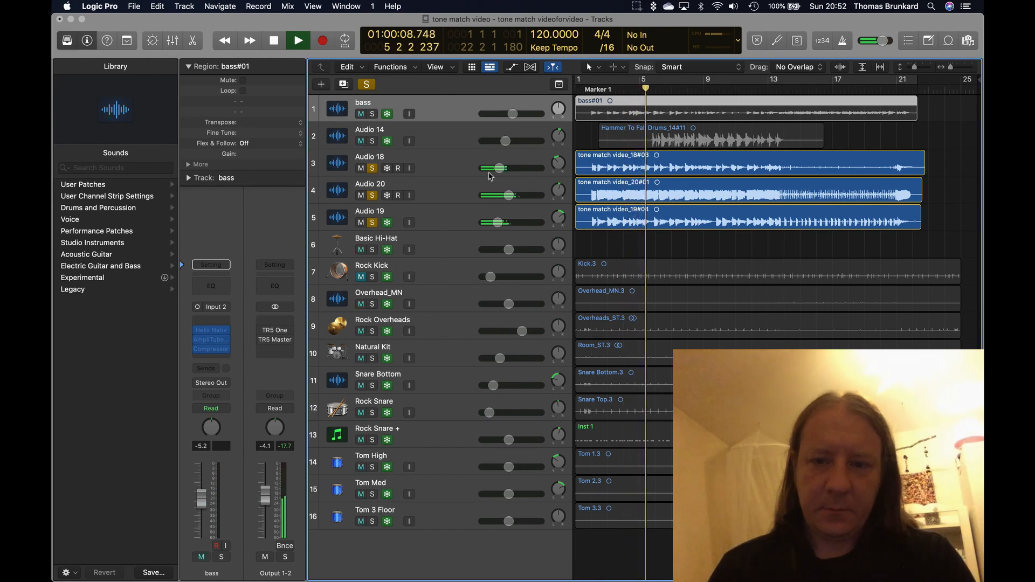
{"action": "key", "text": "space"}
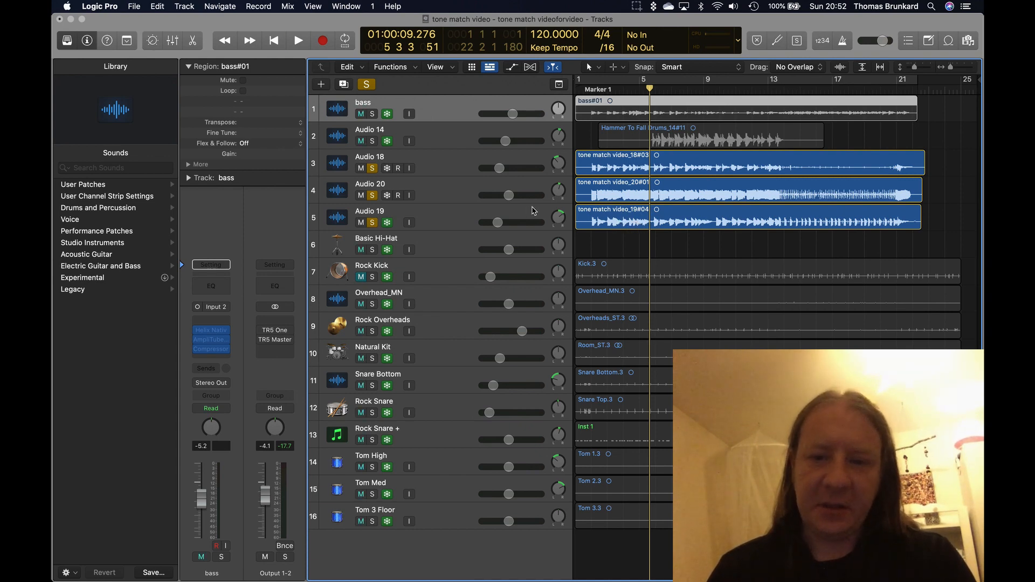
{"action": "key", "text": "space"}
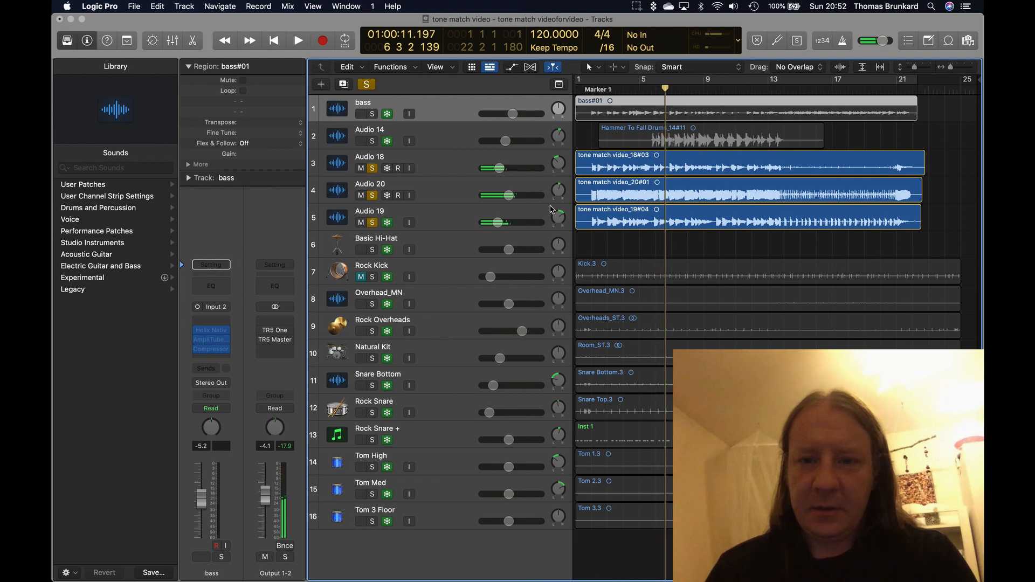
Turn off solo on the Audio 18, Audio 20 and Audio 19 tracks
{"action": "left_click", "coordinate": [372, 168]}
{"action": "left_click", "coordinate": [372, 195]}
{"action": "left_click", "coordinate": [372, 223]}
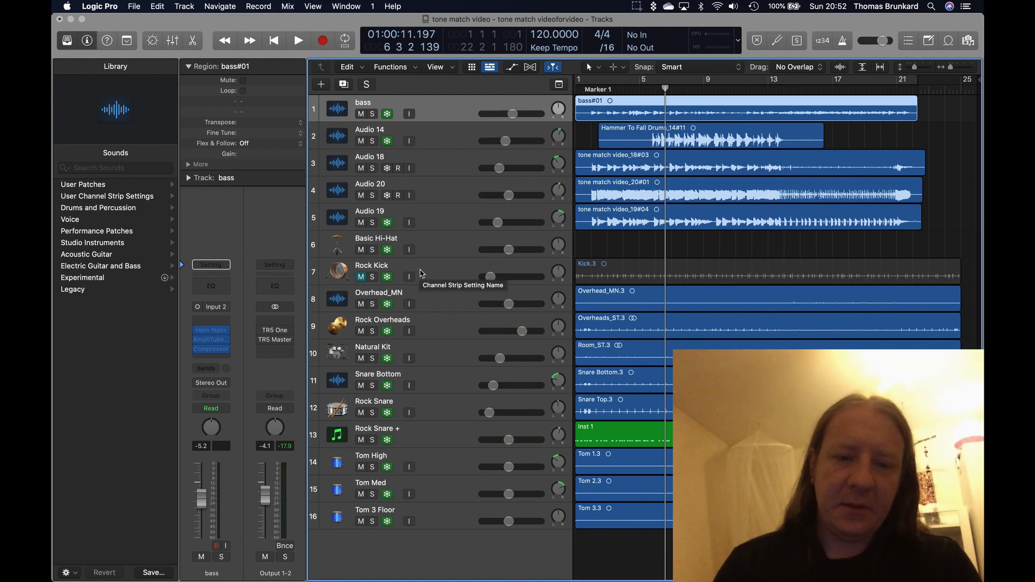
Open the TR5 One plug-in on the Output 1-2 channel to view its mastering settings
{"action": "scroll", "coordinate": [345, 302], "scroll_direction": "down", "scroll_amount": 1}
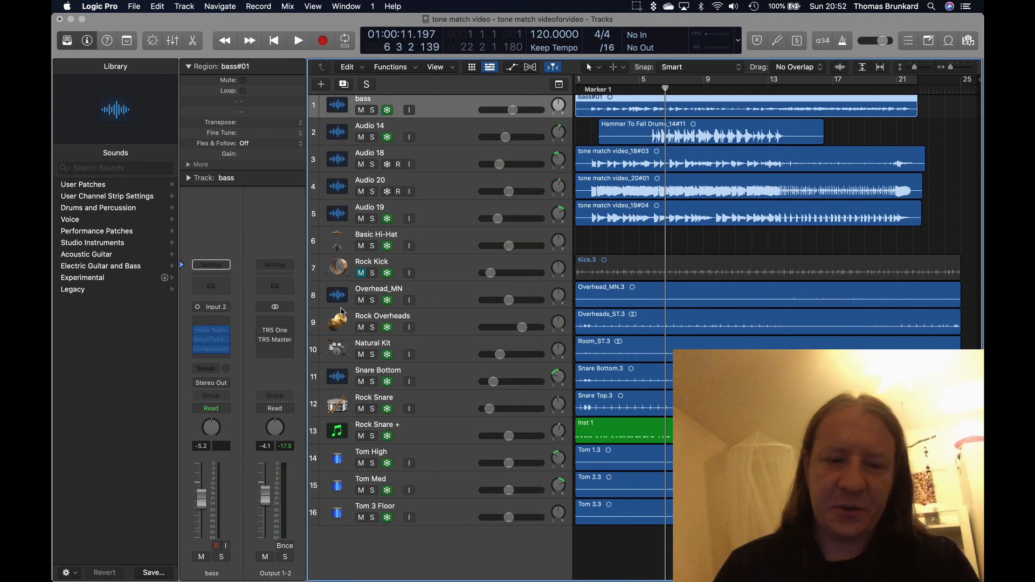
{"action": "mouse_move", "coordinate": [291, 332]}
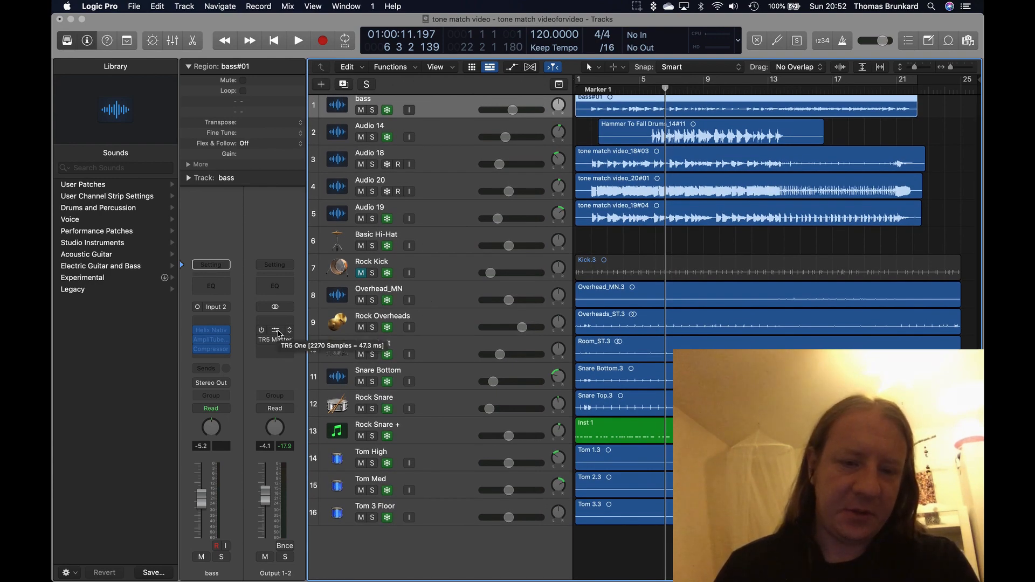
{"action": "left_click", "coordinate": [279, 333]}
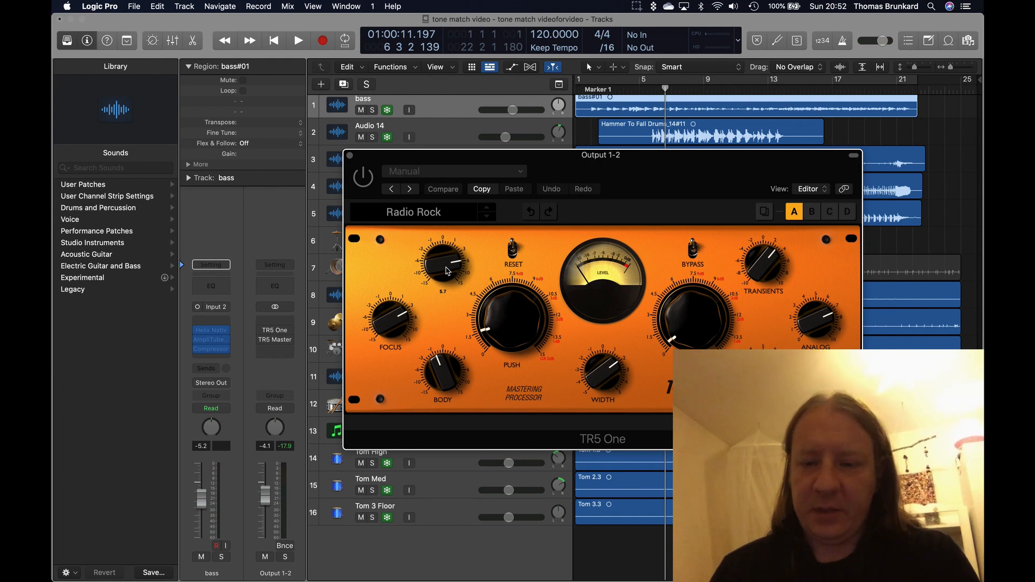
Close the TR5 One window and enable TR5 One on the Output 1-2 channel
{"action": "mouse_move", "coordinate": [490, 338]}
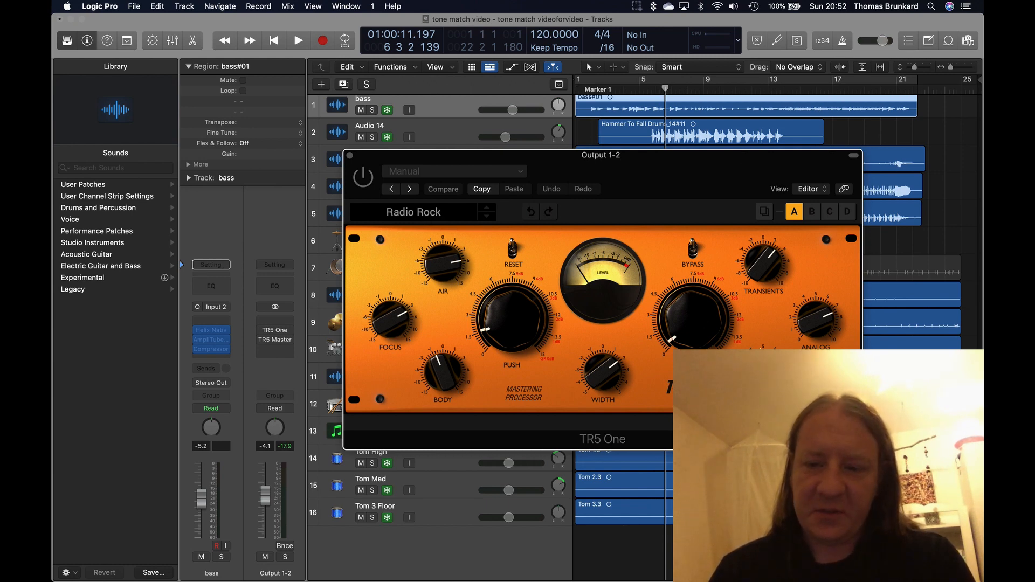
{"action": "left_click", "coordinate": [350, 156]}
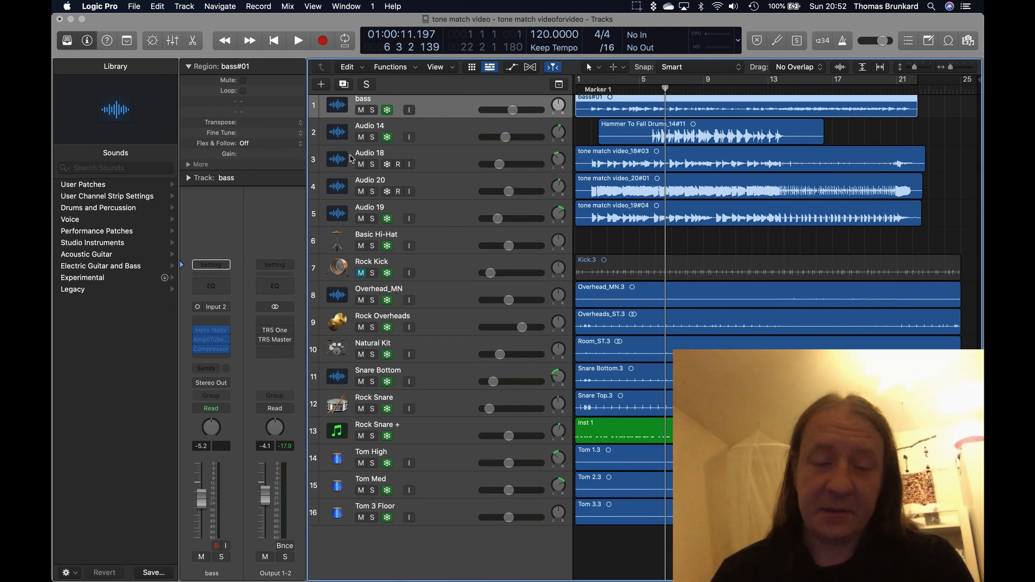
{"action": "left_click", "coordinate": [261, 331]}
Play the mix from bar 3, switching TR5 One off and on to compare the sound, and stop playback
{"action": "left_click", "coordinate": [605, 90]}
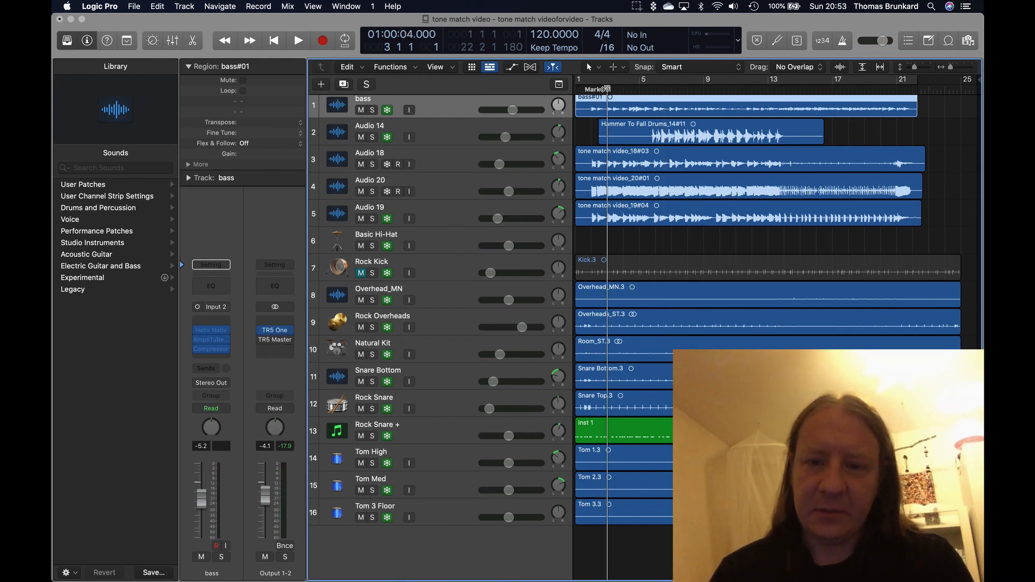
{"action": "key", "text": "space"}
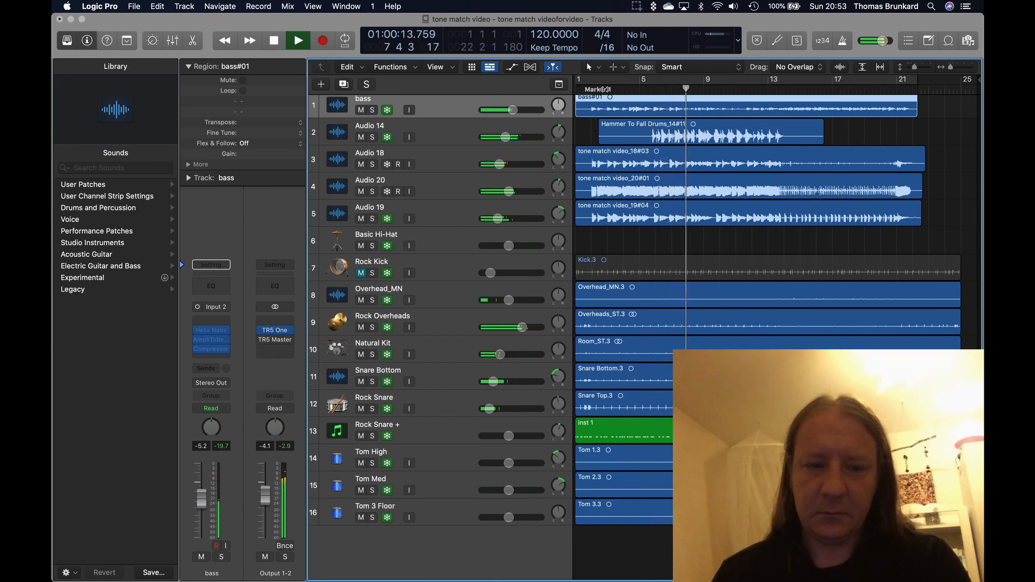
{"action": "mouse_move", "coordinate": [264, 333]}
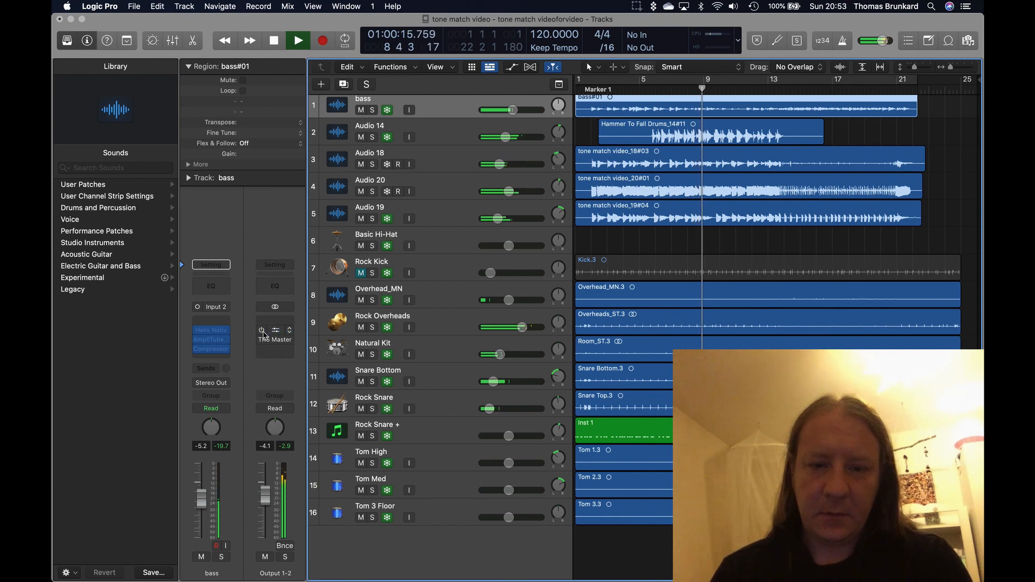
{"action": "left_click", "coordinate": [261, 331]}
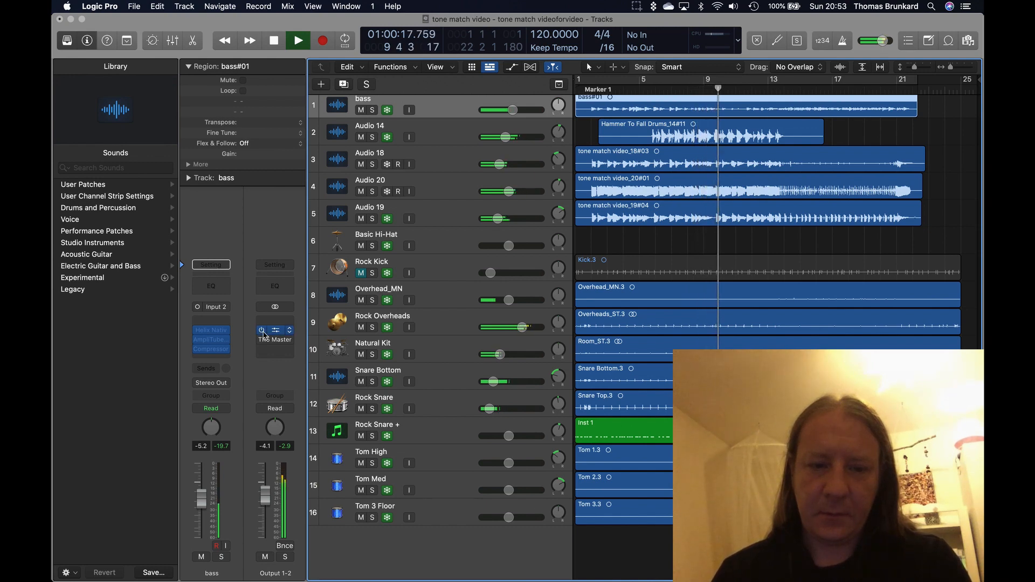
{"action": "key", "text": "space"}
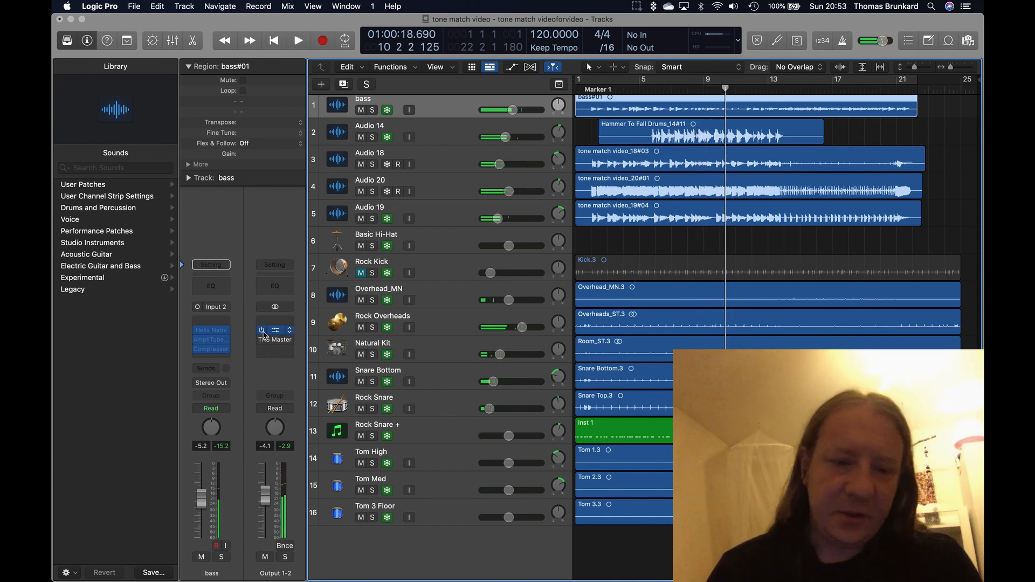
Enable TR5 Master Match on the Output 1-2 channel and audition its first solo.aif reference in the plug-in window
{"action": "left_click", "coordinate": [264, 340]}
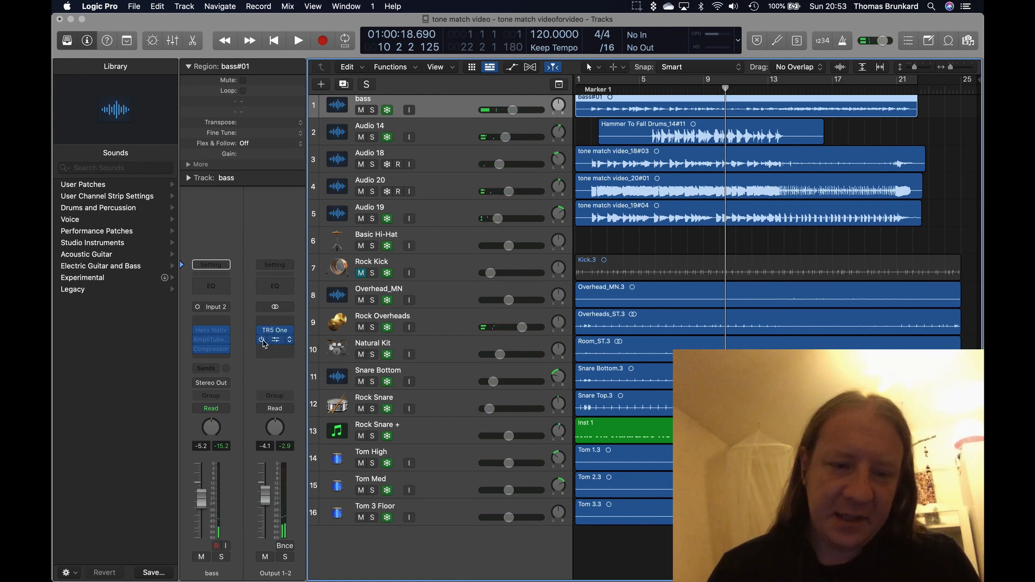
{"action": "left_click", "coordinate": [277, 341]}
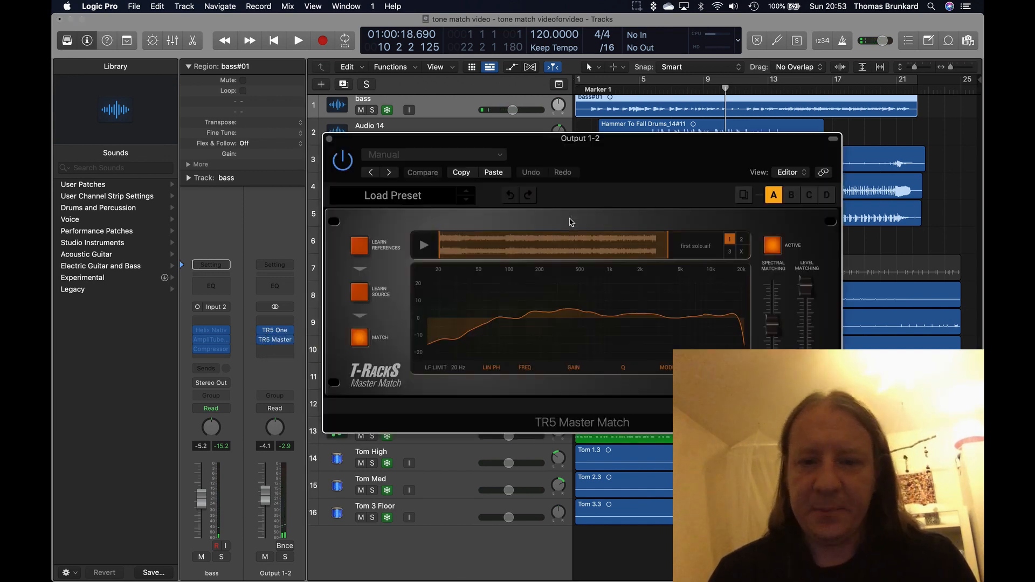
{"action": "left_click", "coordinate": [423, 248]}
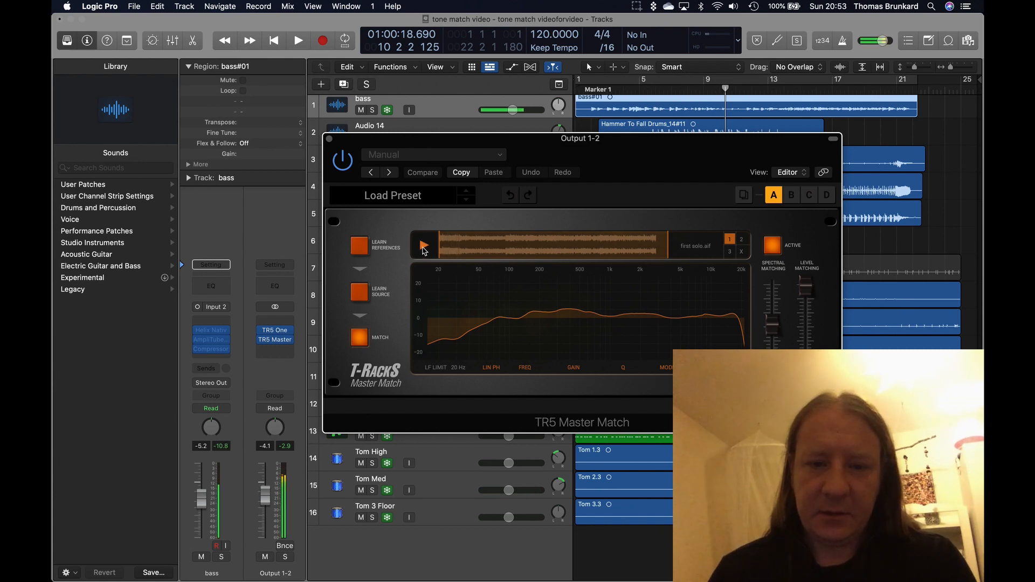
{"action": "left_click", "coordinate": [423, 248]}
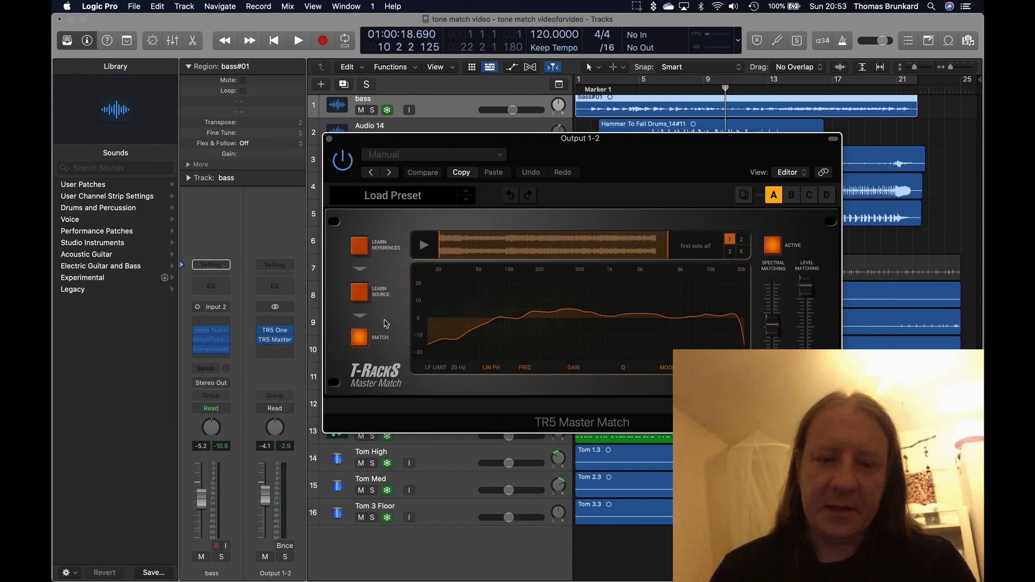
{"action": "left_click", "coordinate": [330, 140]}
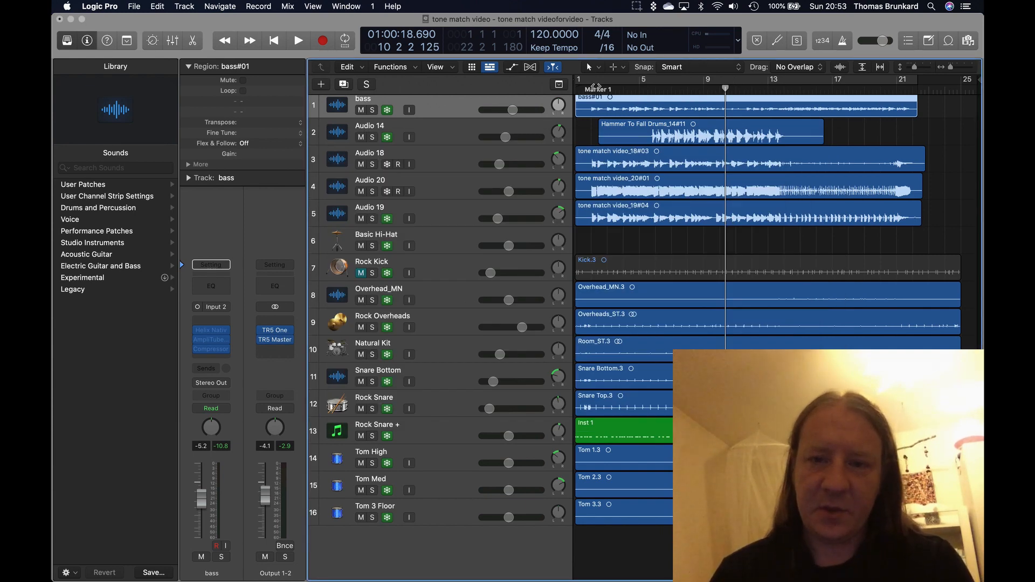
Play the full mix from the start of the project with both mastering plug-ins active, and stop playback
{"action": "left_click_drag", "start_coordinate": [597, 87], "coordinate": [577, 87]}
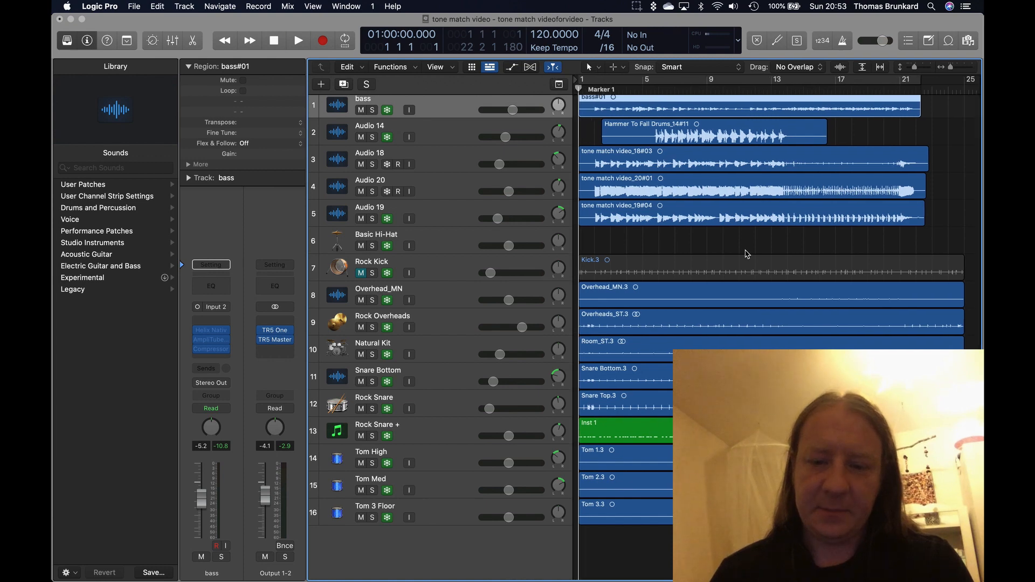
{"action": "key", "text": "space"}
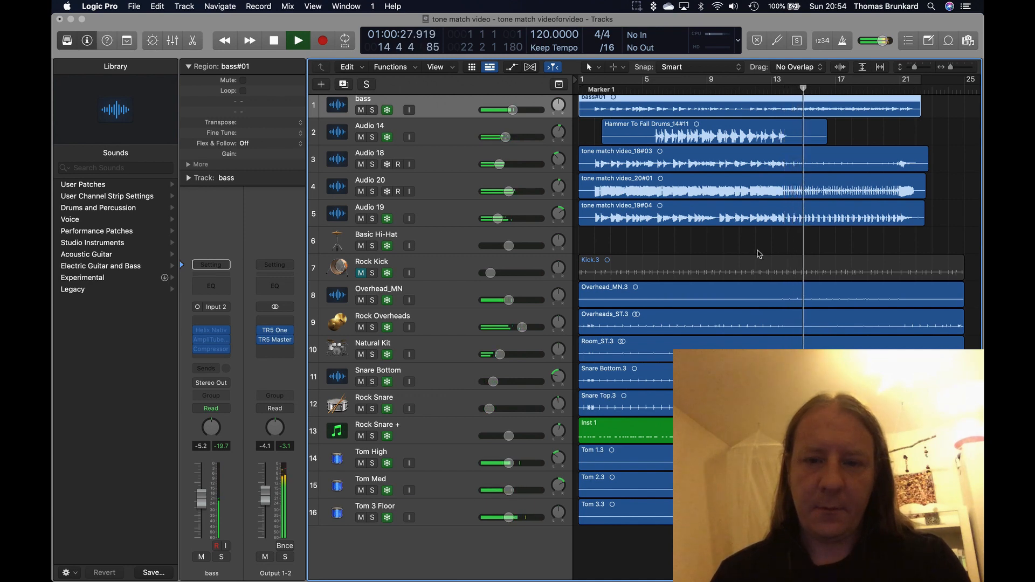
{"action": "key", "text": "space"}
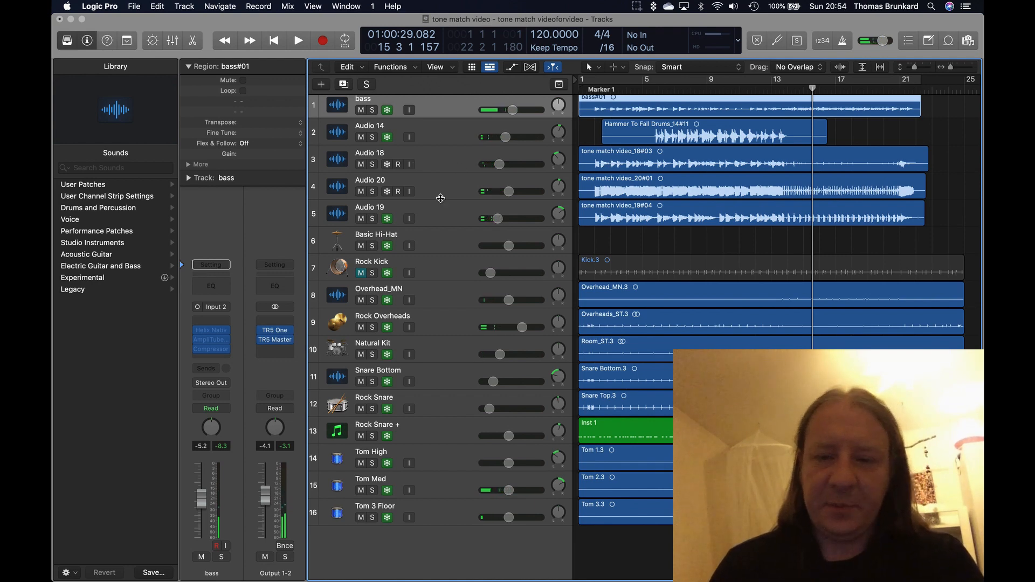
Select the Audio 20 track to show its channel strip with the AmpliTube insert
{"action": "scroll", "coordinate": [441, 198], "scroll_direction": "up", "scroll_amount": 1}
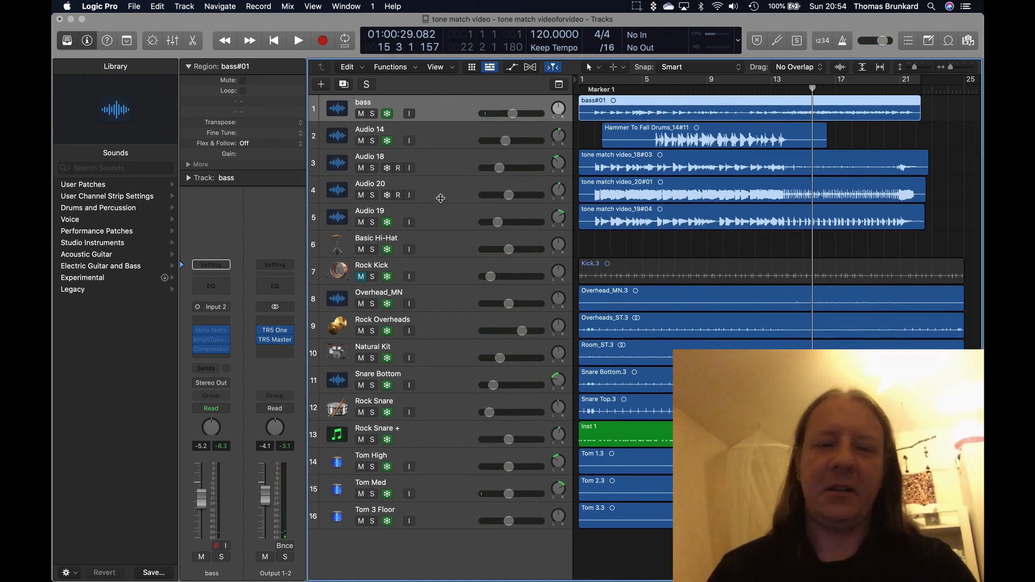
{"action": "left_click", "coordinate": [433, 193]}
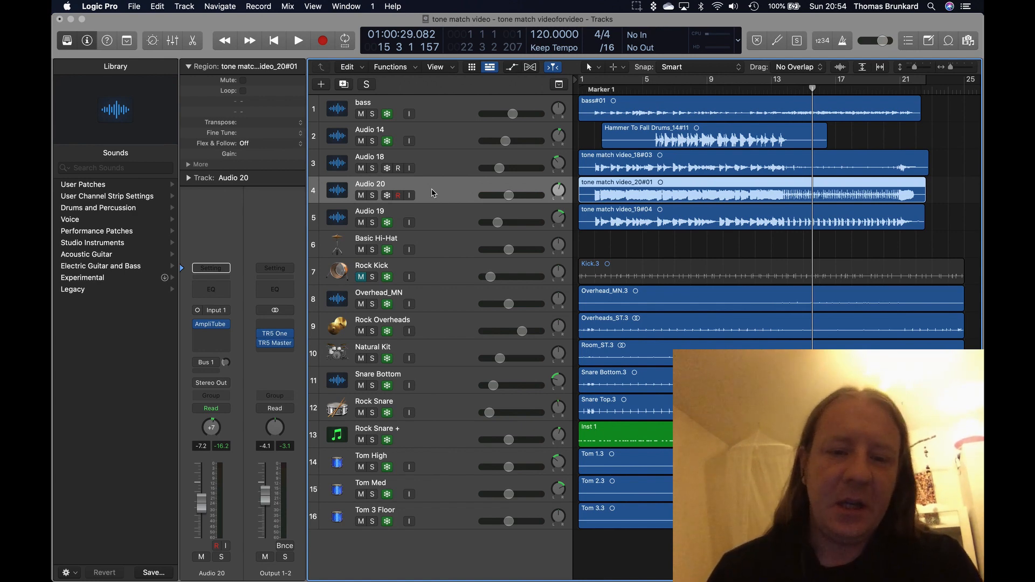
{"action": "scroll", "coordinate": [423, 307], "scroll_direction": "down", "scroll_amount": 1}
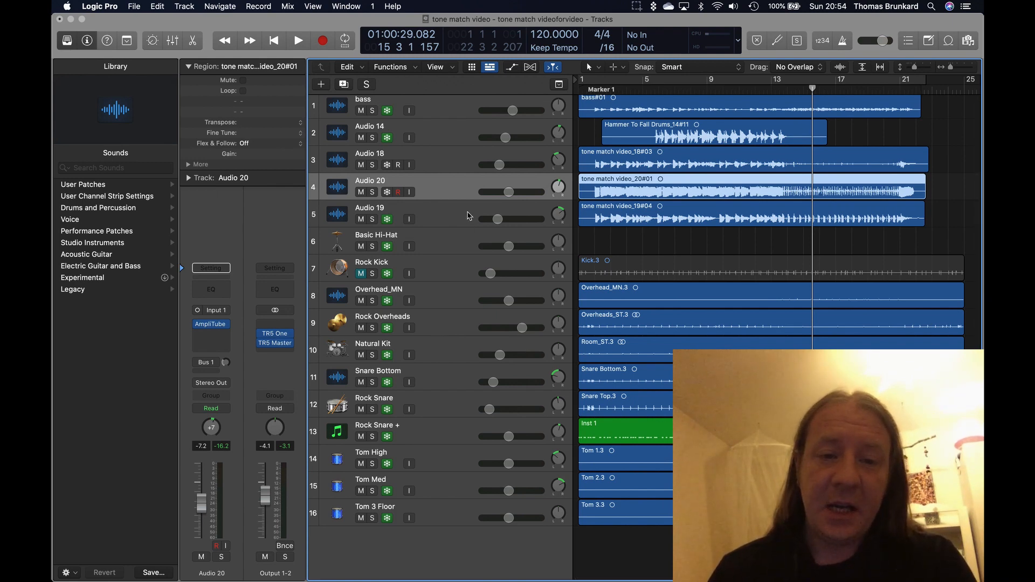
{"action": "left_click", "coordinate": [443, 217]}
{"action": "left_click", "coordinate": [434, 189]}
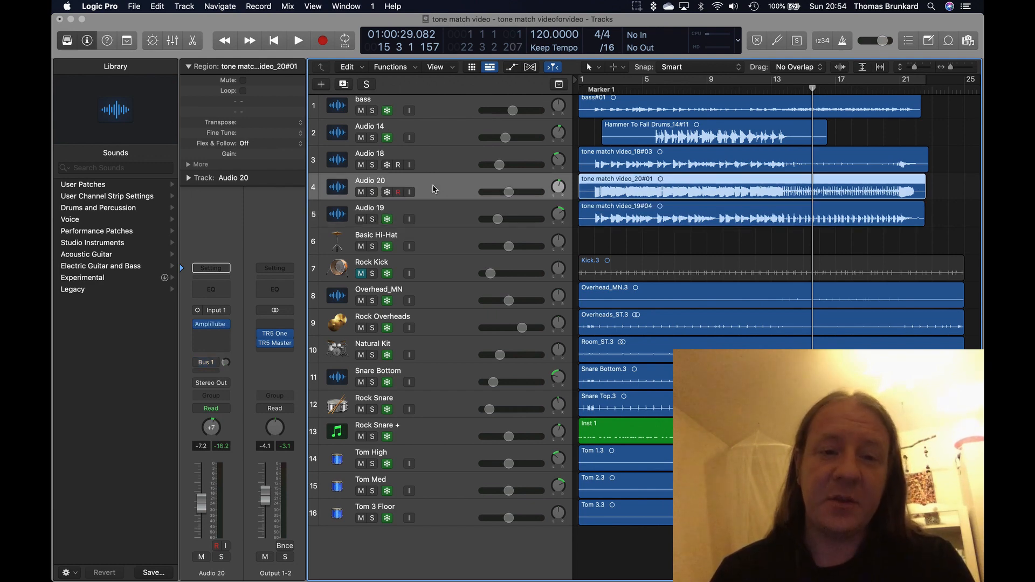
{"action": "mouse_move", "coordinate": [274, 345]}
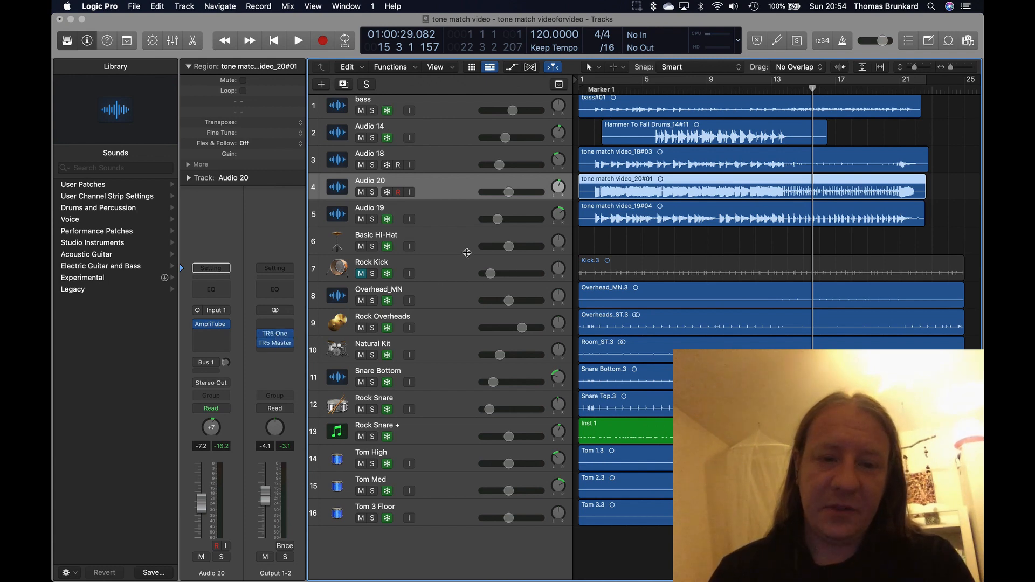
{"action": "scroll", "coordinate": [464, 249], "scroll_direction": "up", "scroll_amount": 1}
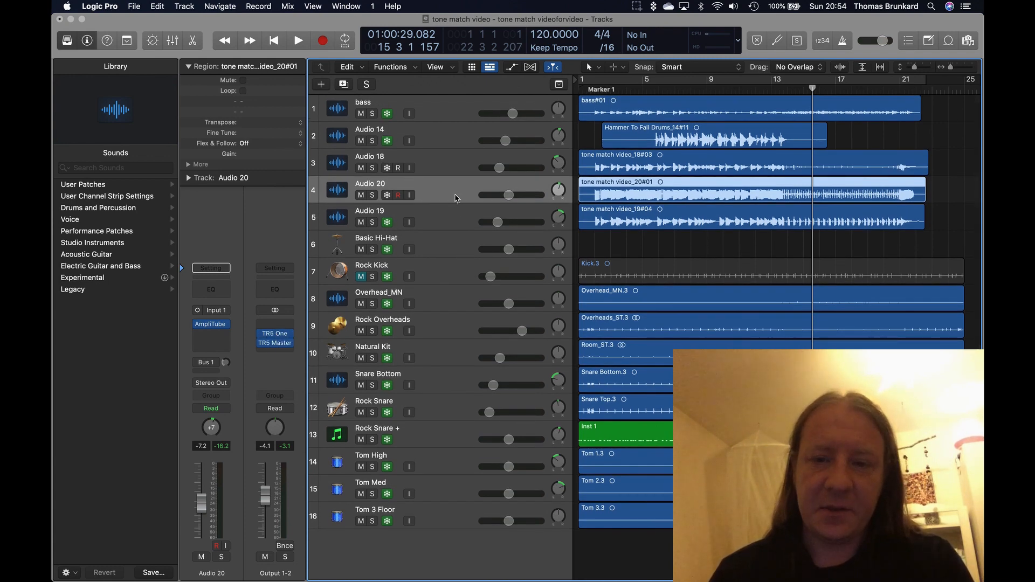